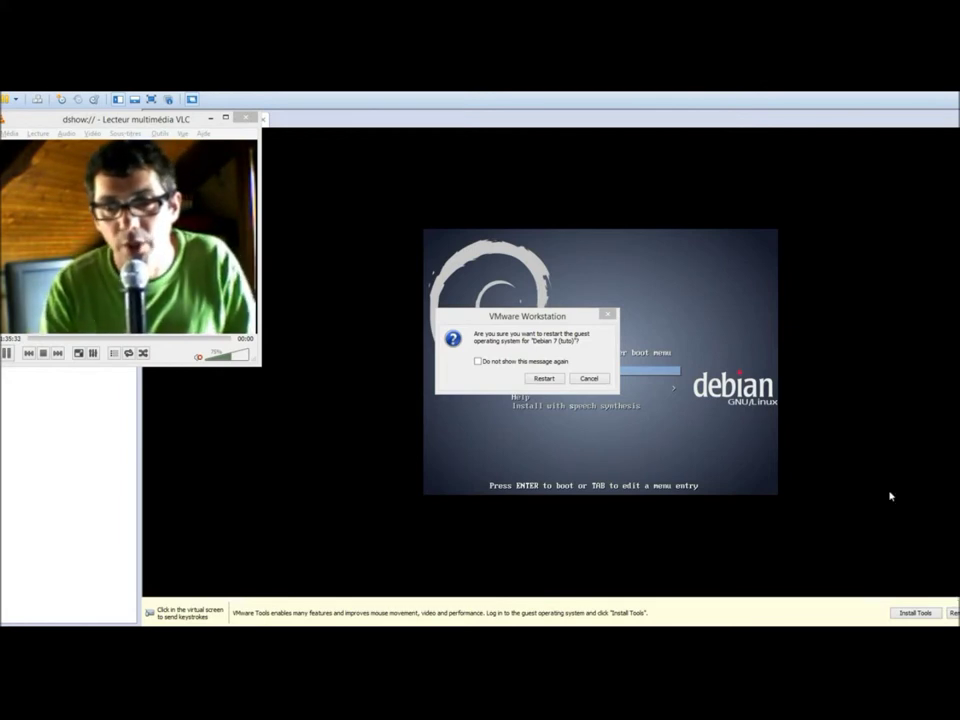
# - Restart the guest operating system of the Debian 7 (tuto) virtual machine
pyautogui.click(543, 378)
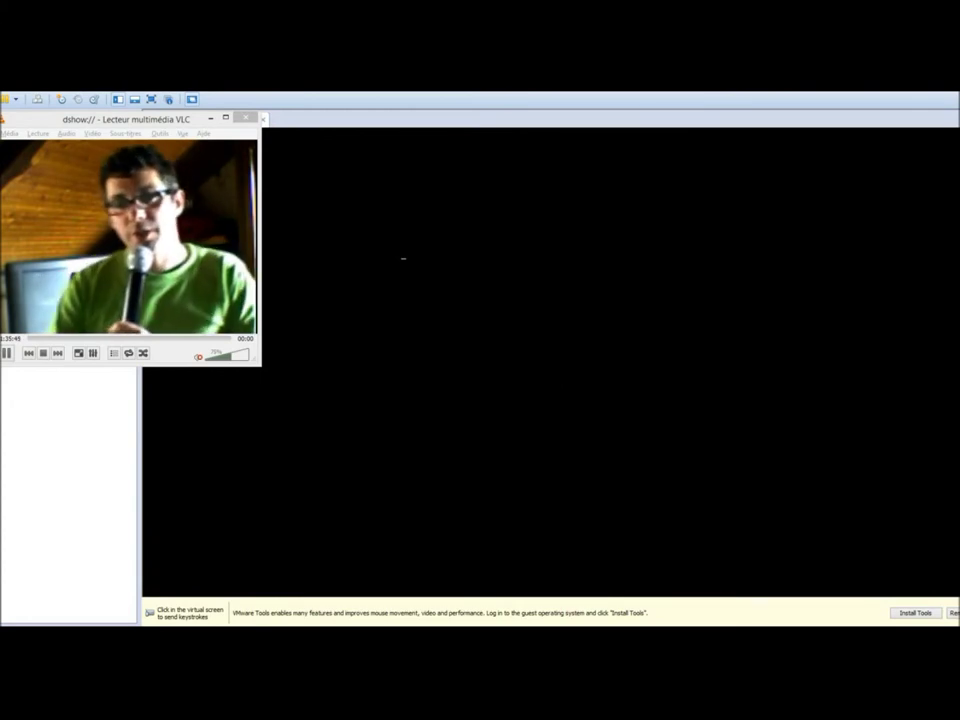
# - Switch to the browser and review the stable CD and DVD image downloads on debian.org, then close the browser
pyautogui.hotkey('alt', 'Tab')
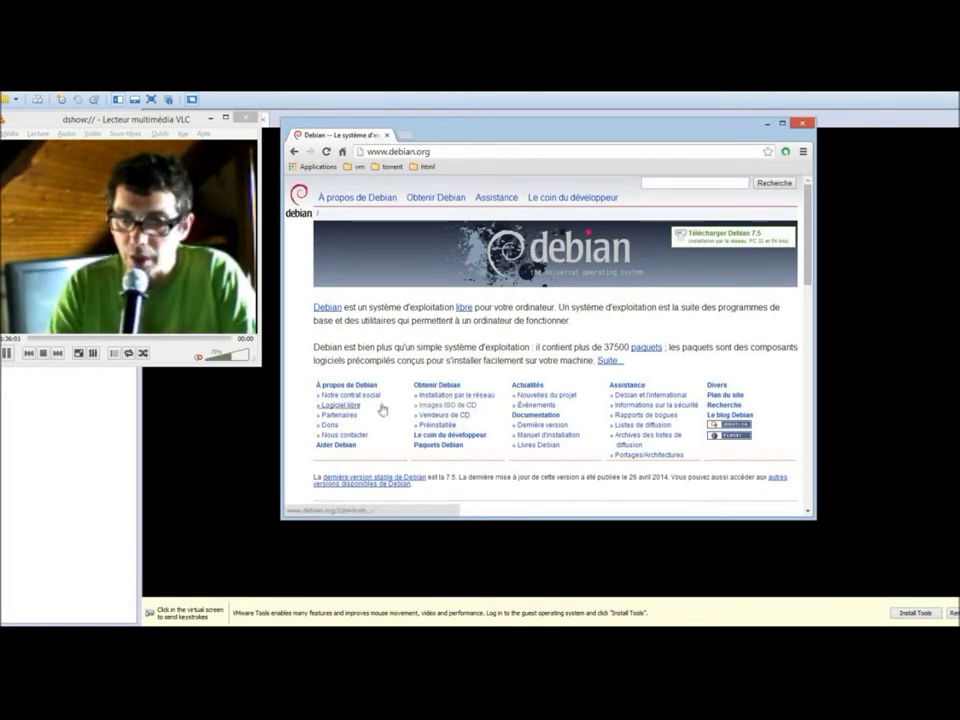
pyautogui.click(457, 409)
pyautogui.scroll(-1, 427, 366)
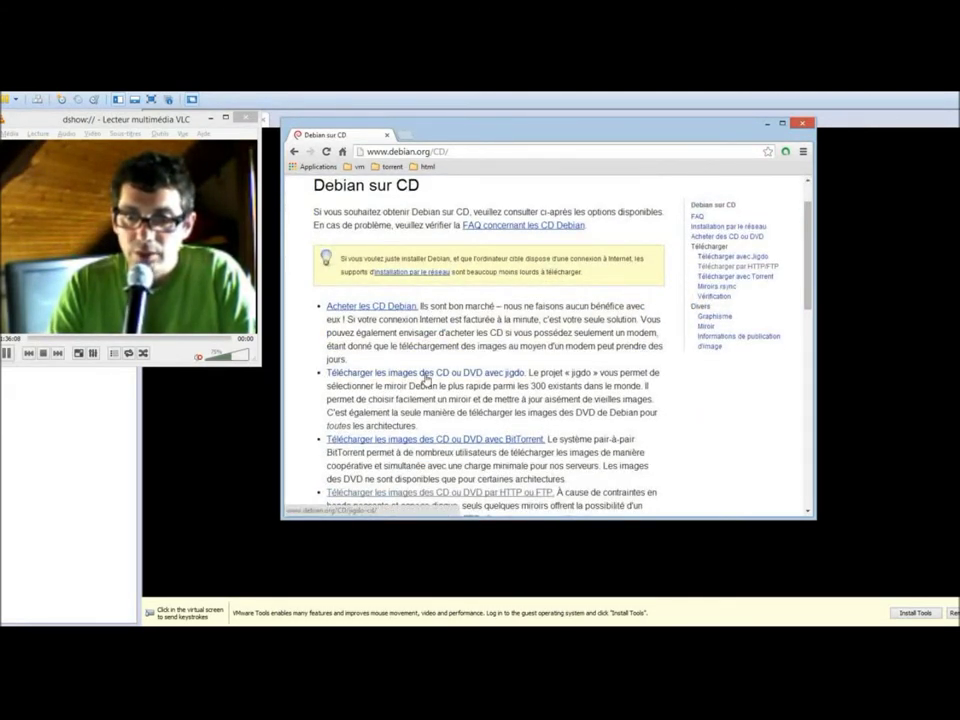
pyautogui.click(418, 497)
pyautogui.scroll(-3, 437, 410)
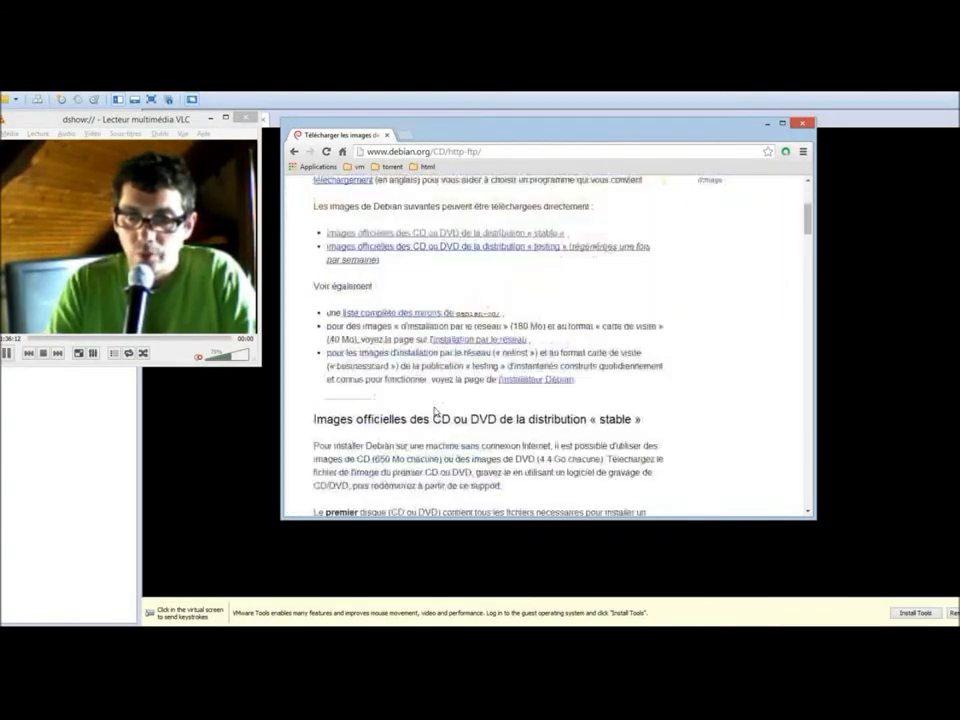
pyautogui.click(477, 233)
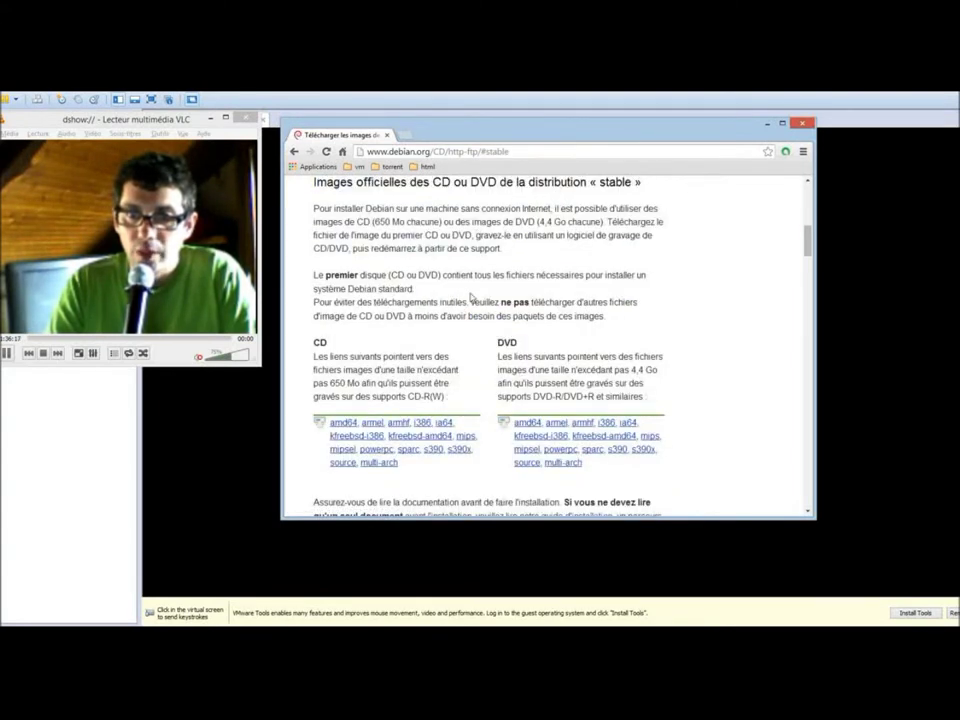
pyautogui.scroll(-1, 470, 302)
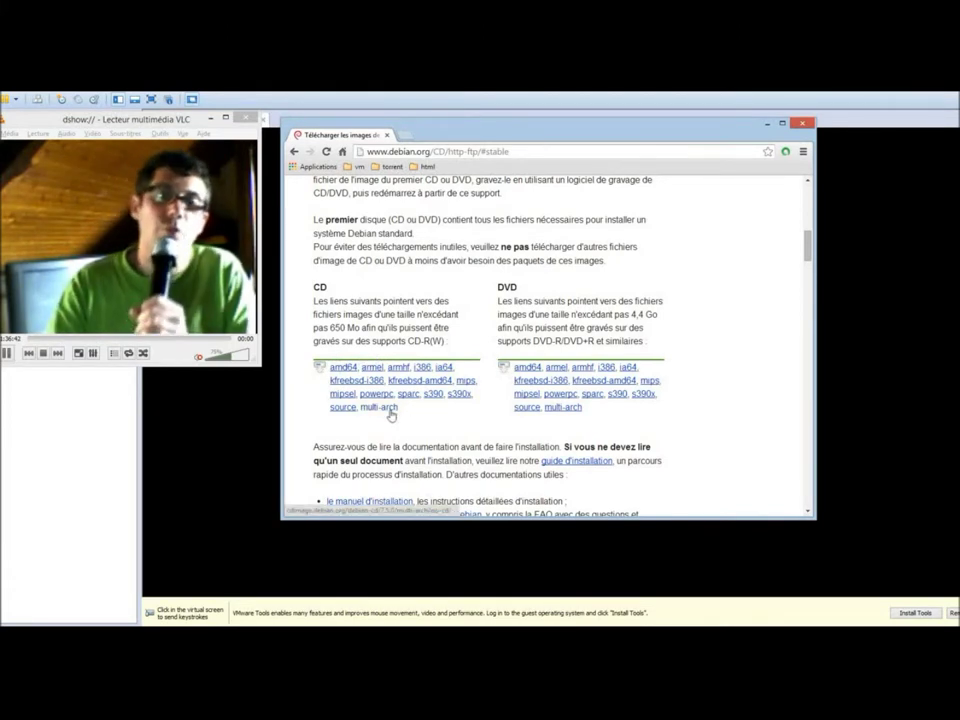
pyautogui.click(804, 124)
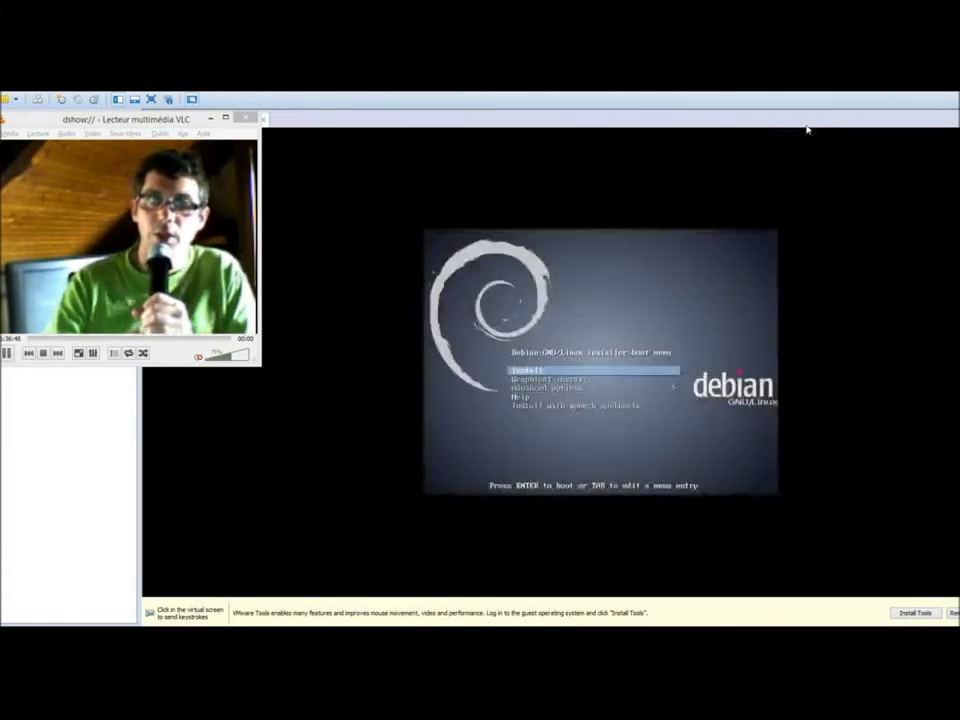
# - Start the standard Install from the Debian boot menu and choose French as the installation language
pyautogui.click(563, 237)
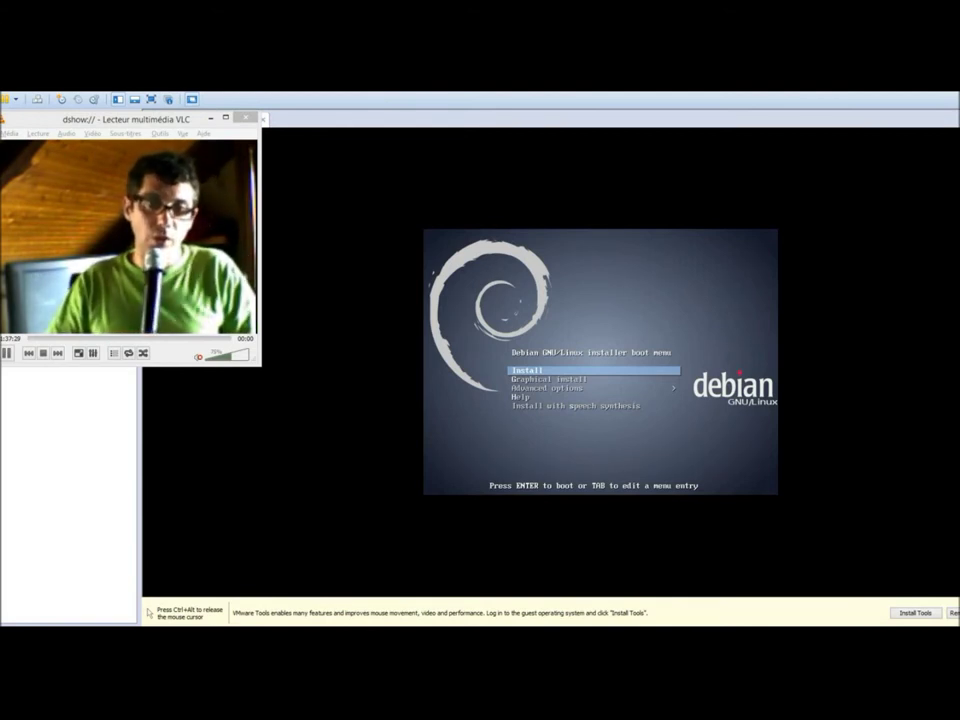
pyautogui.press('Return')
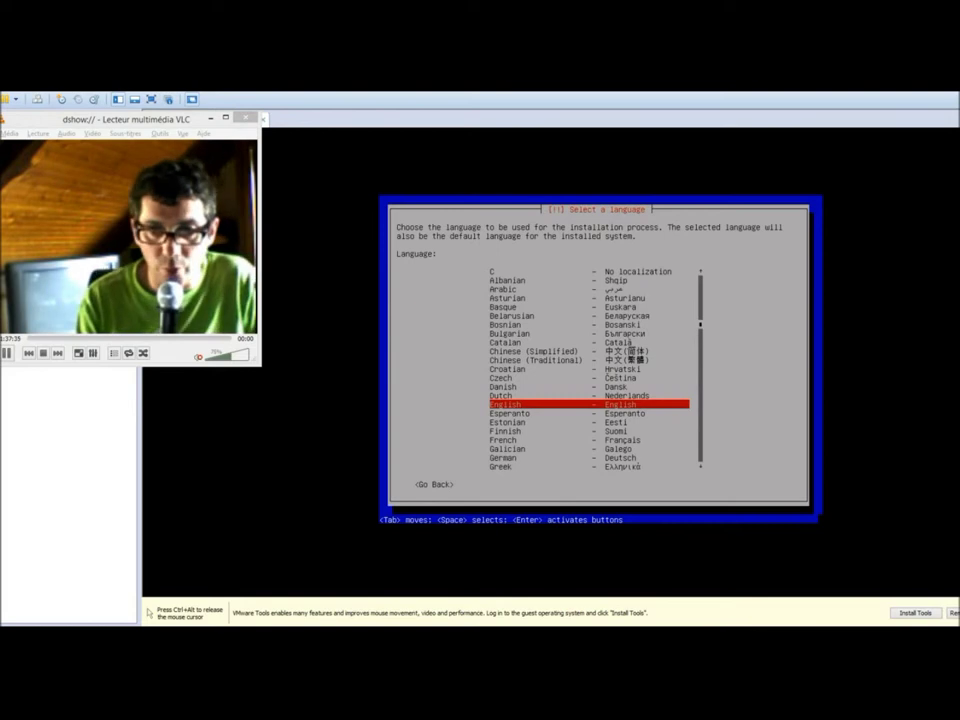
pyautogui.press('Down')
pyautogui.press('Down')
pyautogui.press('Down')
pyautogui.press('Down')
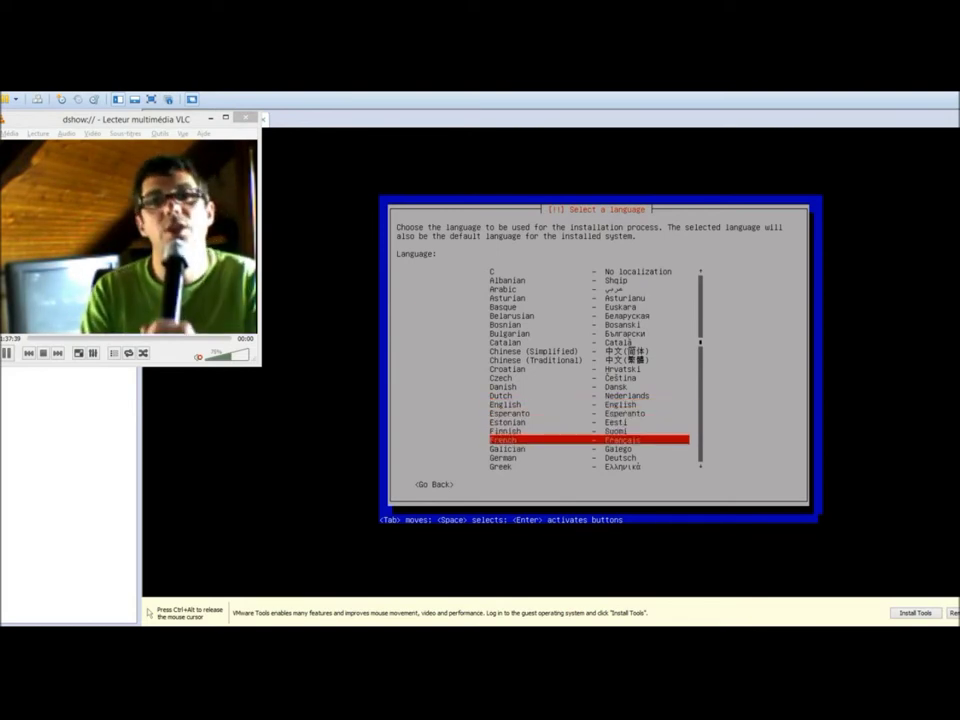
pyautogui.press('Return')
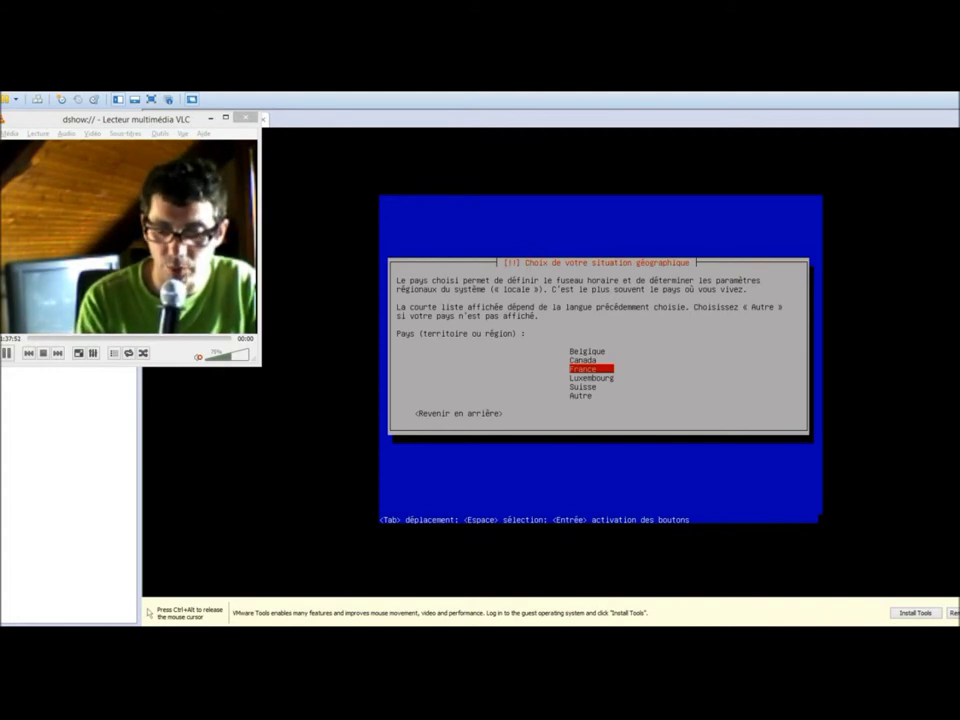
# - Choose France as the country and Français as the keyboard layout
pyautogui.press('Return')
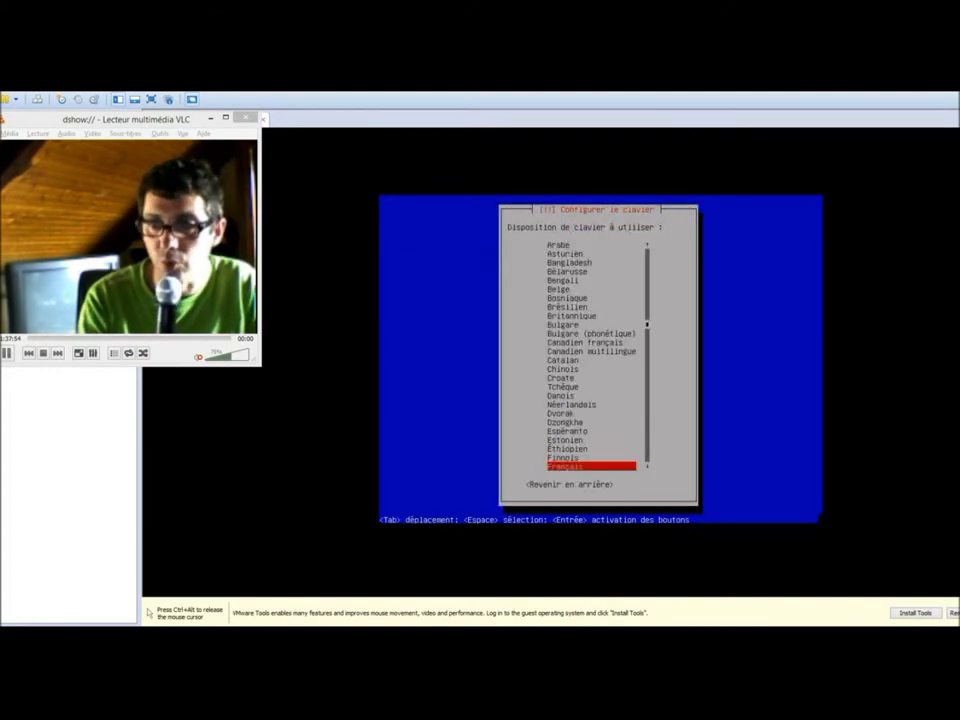
pyautogui.press('Return')
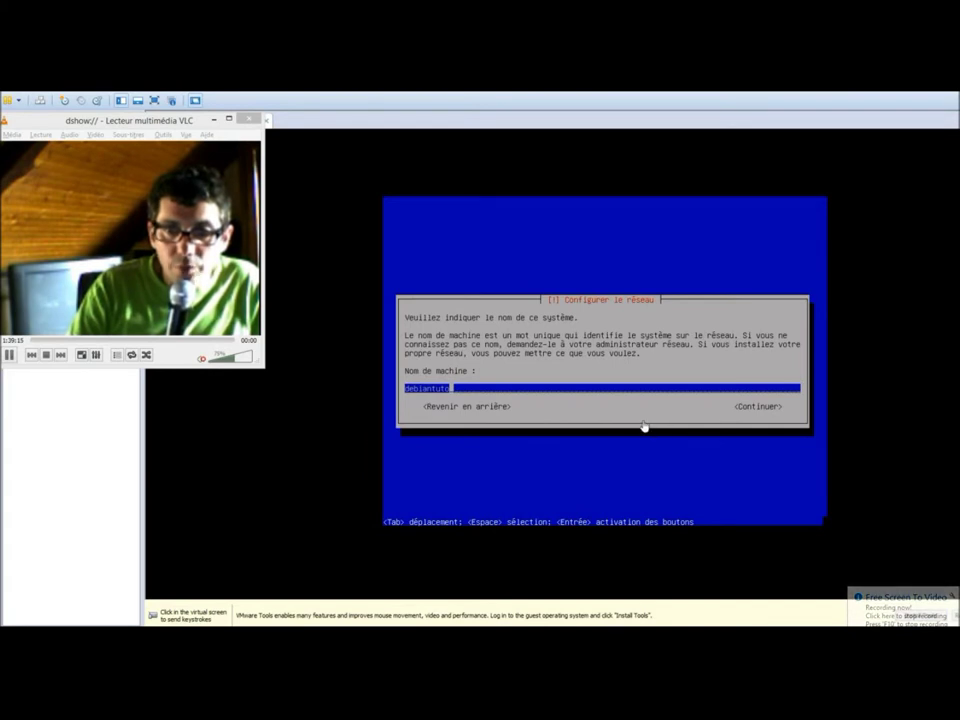
# - Replace the machine name with debian-tuto
pyautogui.click(675, 399)
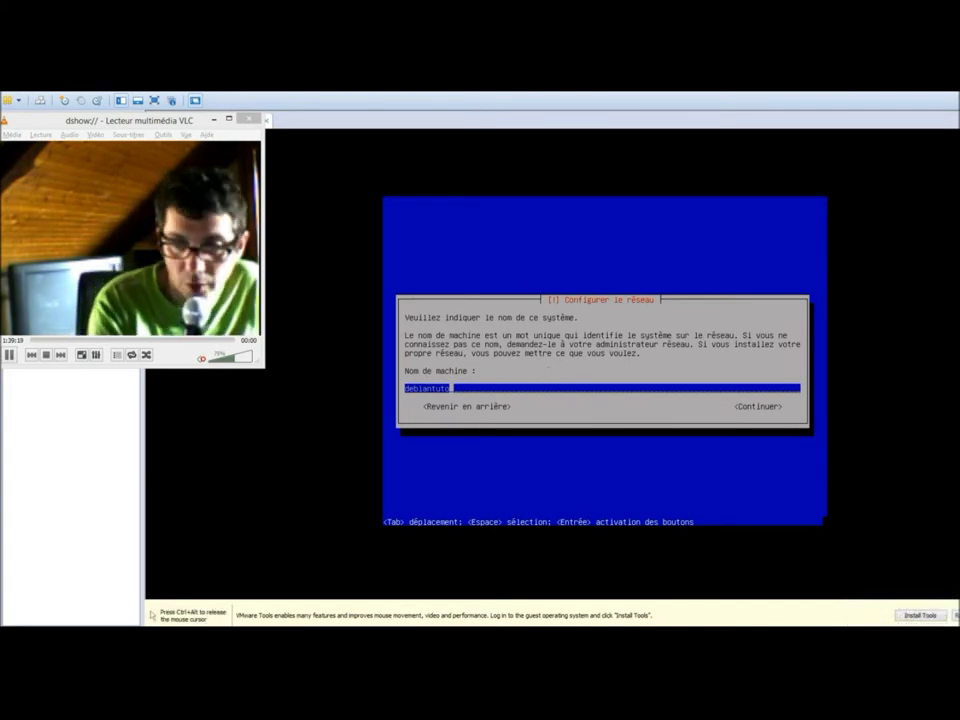
pyautogui.press('BackSpace')
pyautogui.press('BackSpace')
pyautogui.press('BackSpace')
pyautogui.press('BackSpace')
pyautogui.press('BackSpace')
pyautogui.press('BackSpace')
pyautogui.press('BackSpace')
pyautogui.press('BackSpace')
pyautogui.press('BackSpace')
pyautogui.press('BackSpace')
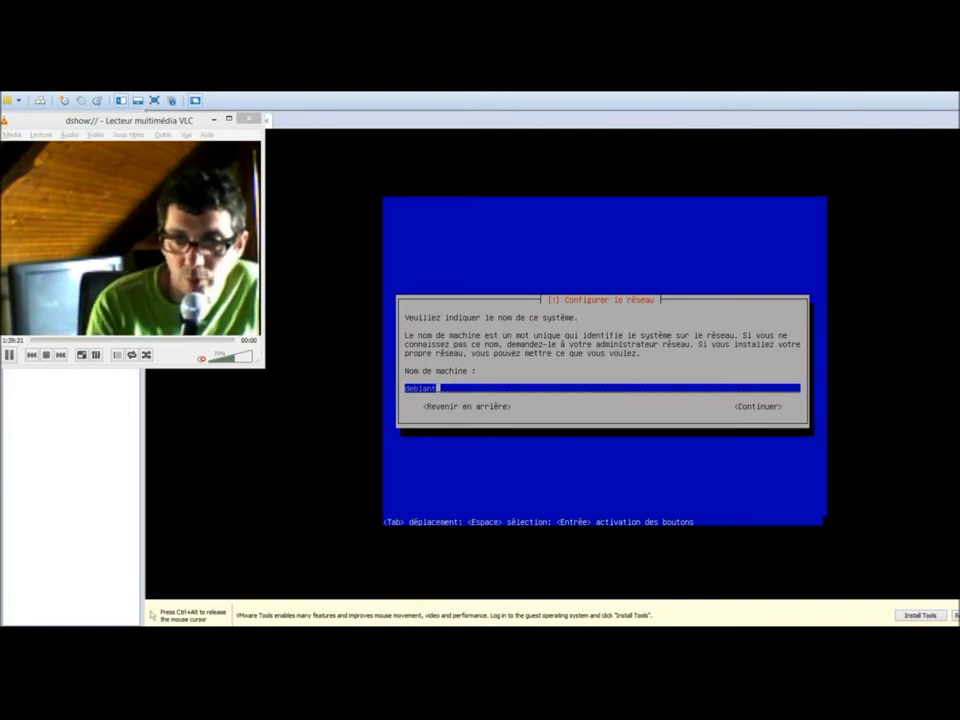
pyautogui.write('de')
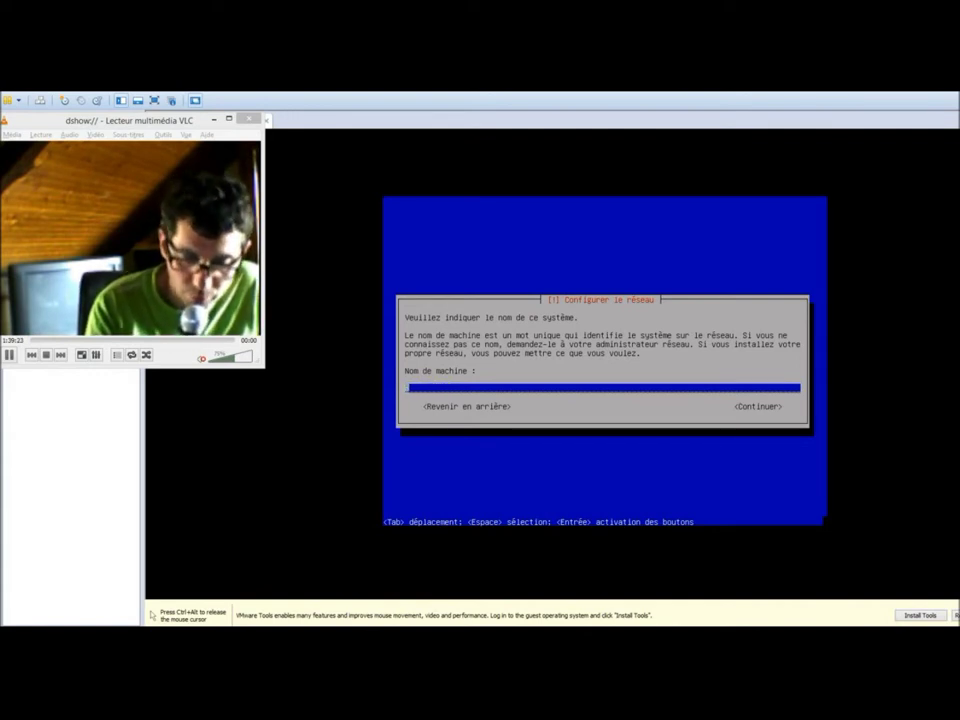
pyautogui.write('bia')
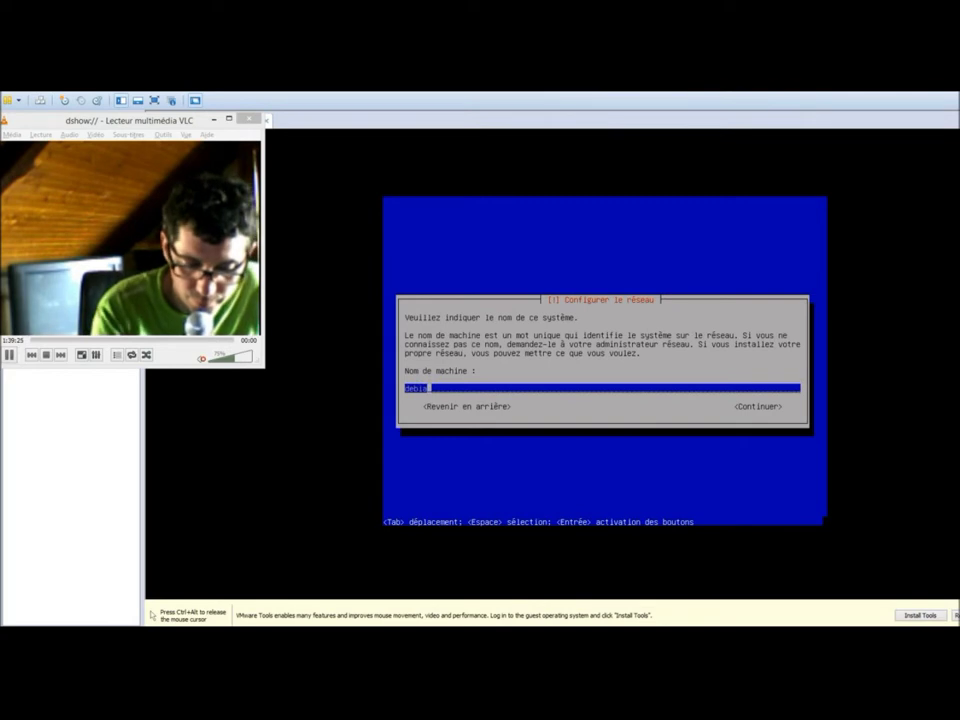
pyautogui.write('n-tuto')
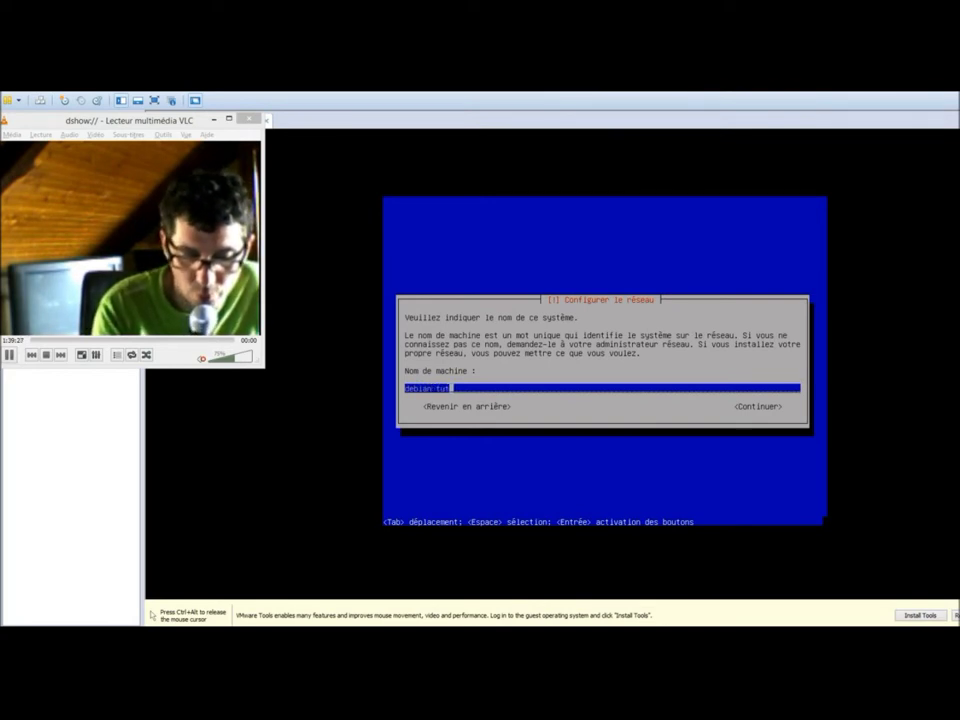
# - Change the machine name to debiantuto, without a hyphen
pyautogui.press('BackSpace')
pyautogui.press('BackSpace')
pyautogui.press('BackSpace')
pyautogui.press('BackSpace')
pyautogui.press('BackSpace')
pyautogui.press('BackSpace')
pyautogui.write('n')
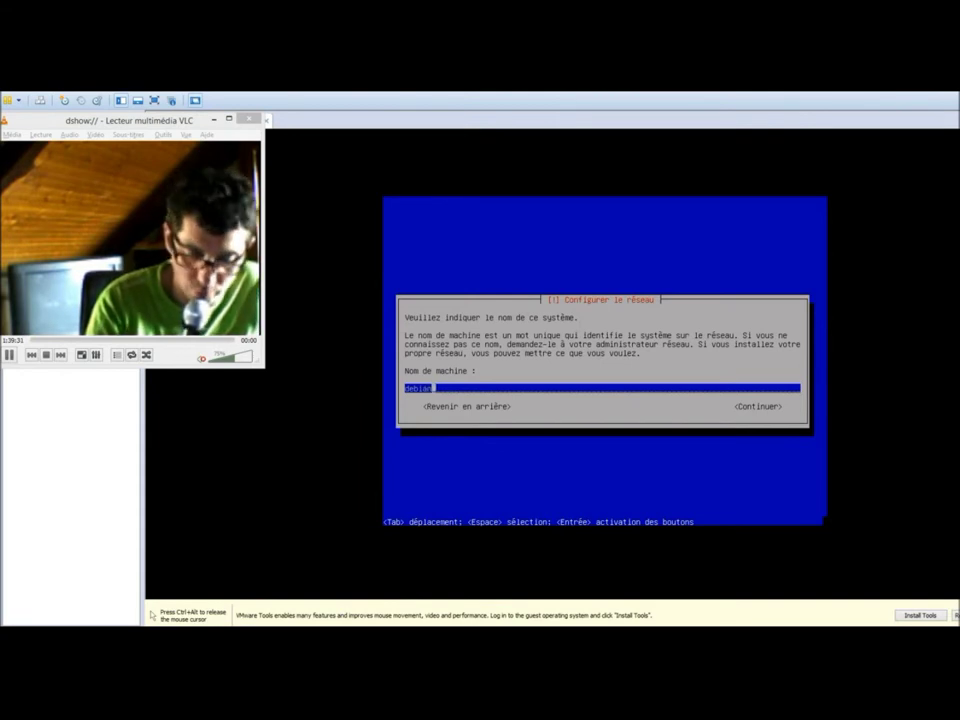
pyautogui.write('tut')
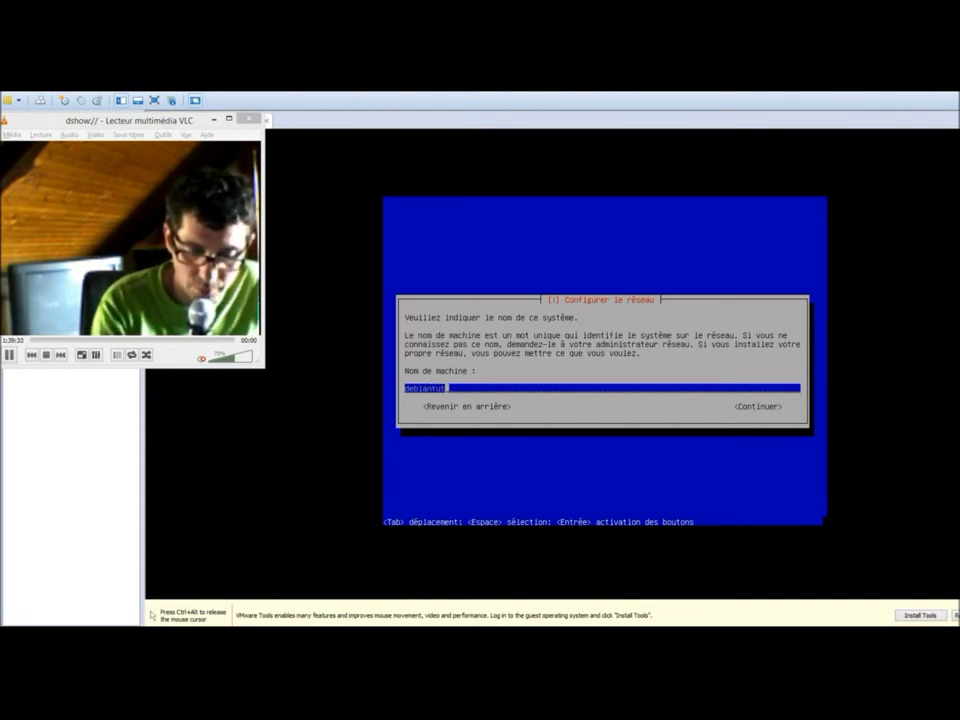
pyautogui.write('o')
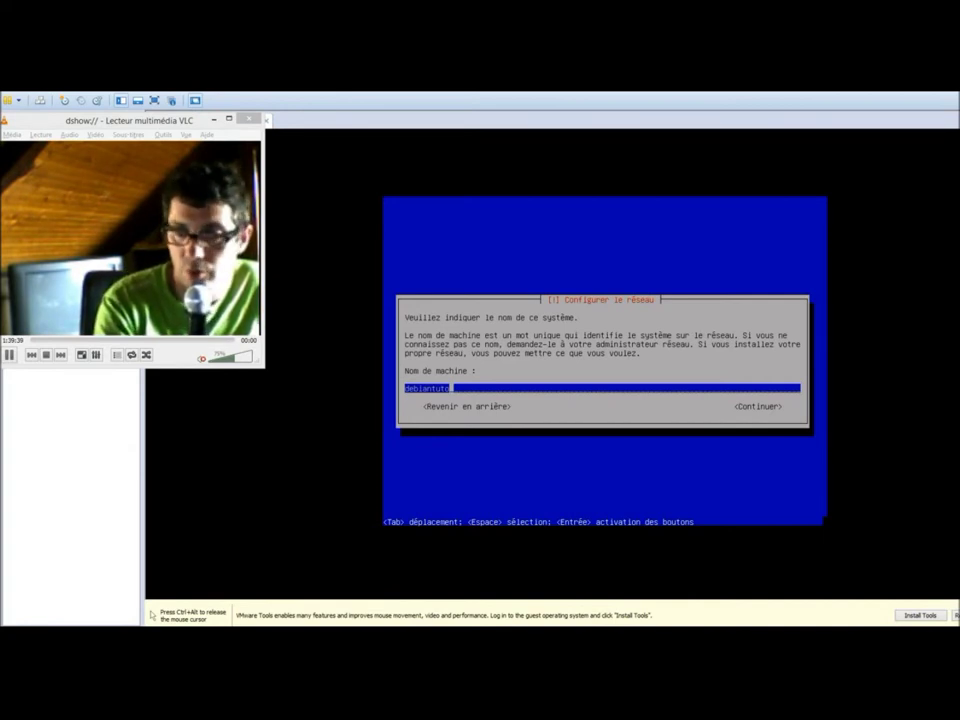
pyautogui.press('Tab')
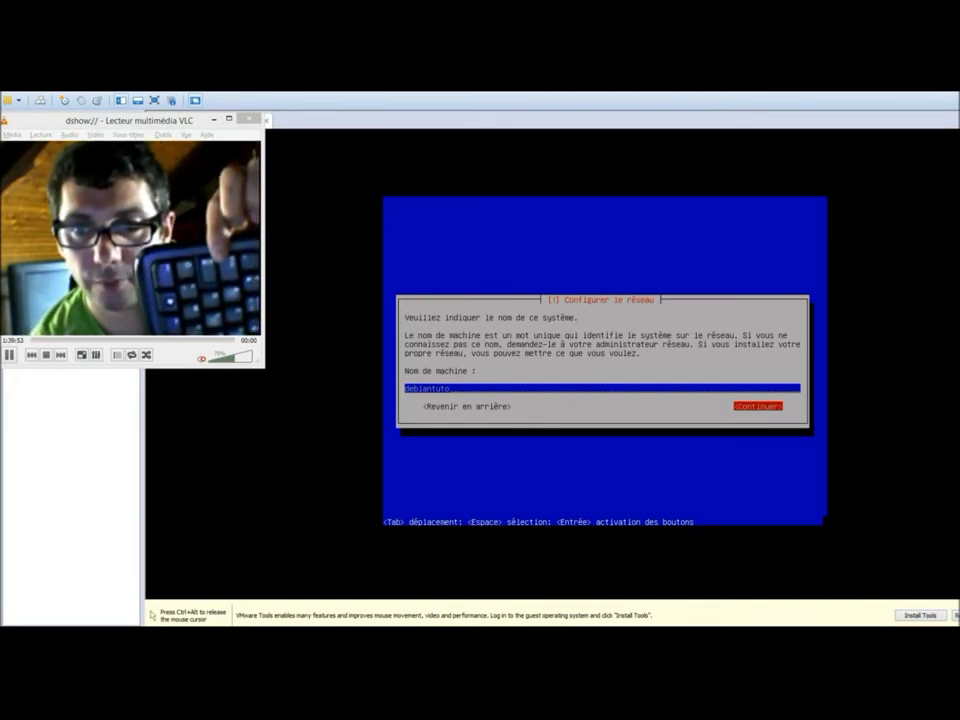
pyautogui.press('Tab')
pyautogui.press('Tab')
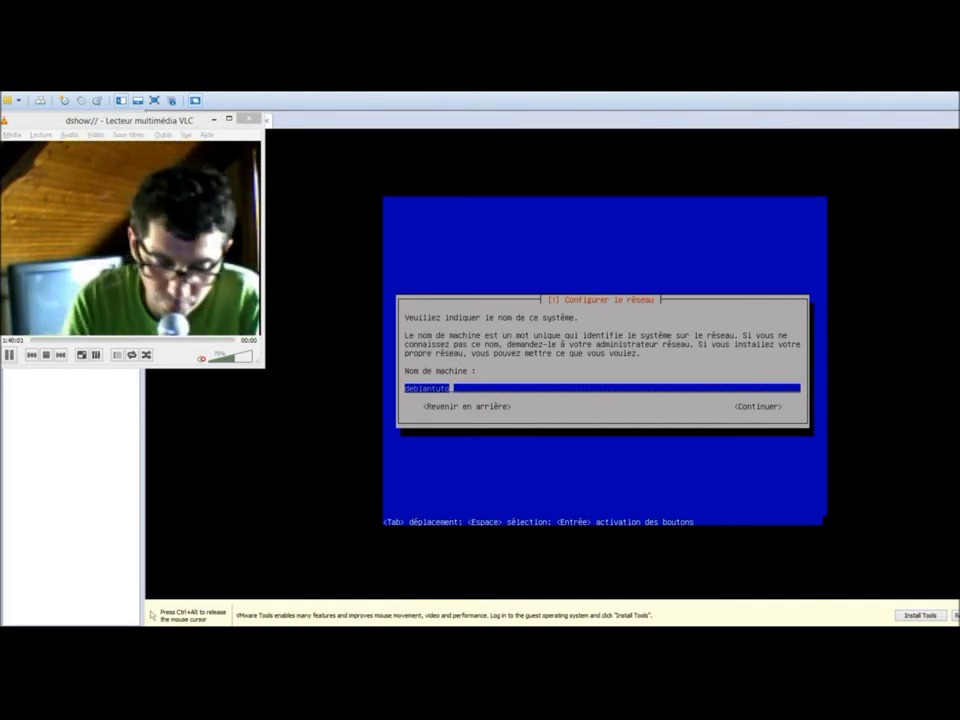
pyautogui.press('Tab')
pyautogui.press('Tab')
pyautogui.press('Tab')
pyautogui.press('Tab')
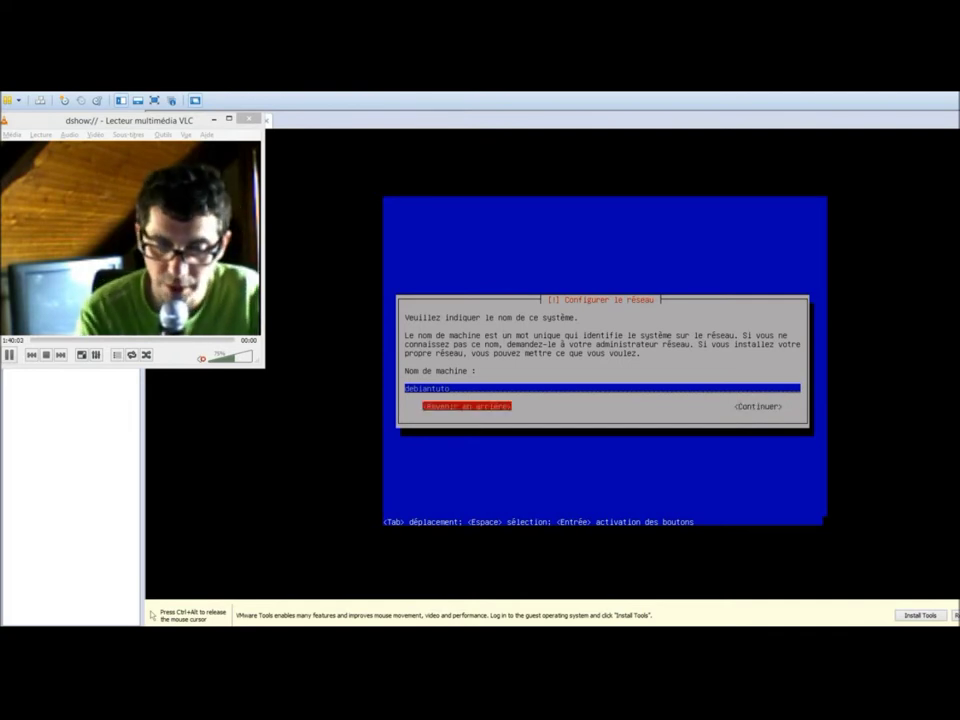
pyautogui.press('Tab')
pyautogui.press('Tab')
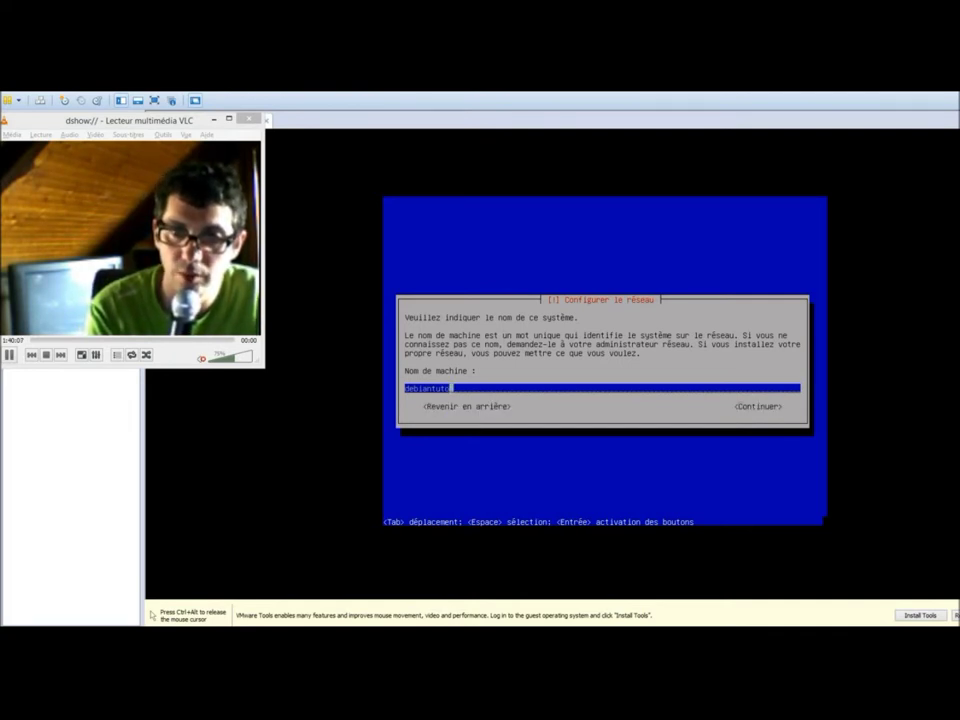
# - Accept the machine name and continue past the domain setting with the domain left empty
pyautogui.press('Tab')
pyautogui.press('Tab')
pyautogui.press('Tab')
pyautogui.press('Tab')
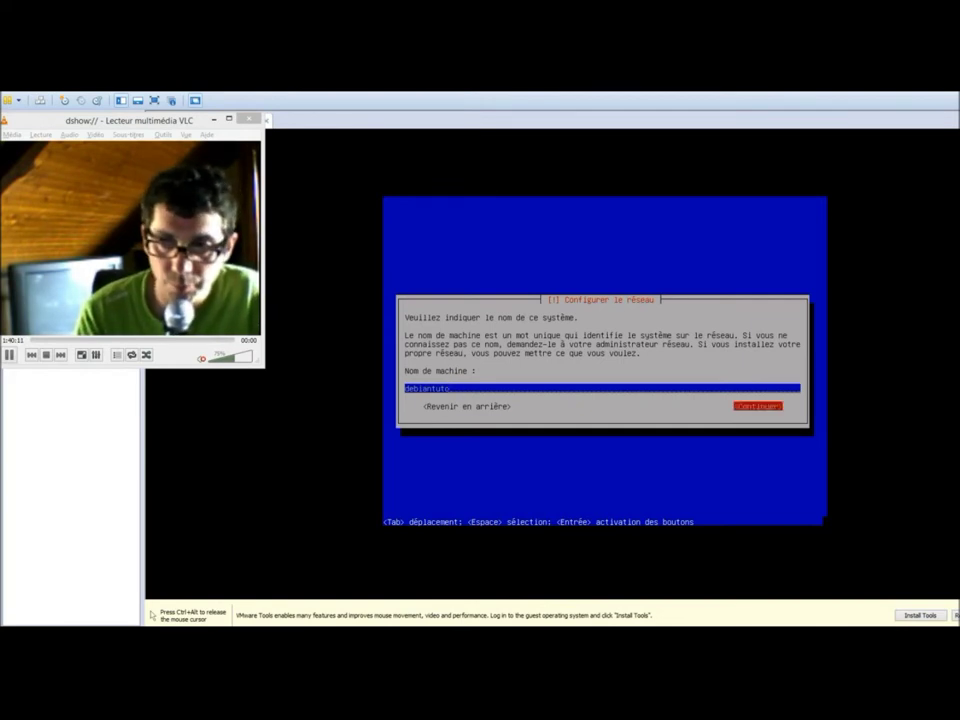
pyautogui.press('Return')
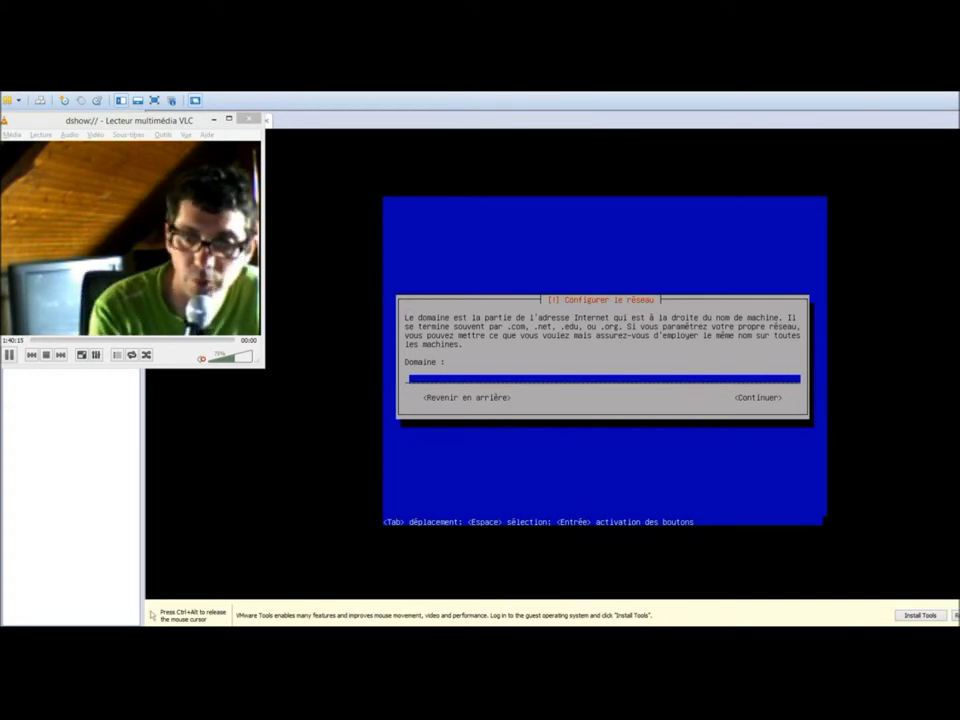
pyautogui.press('Tab')
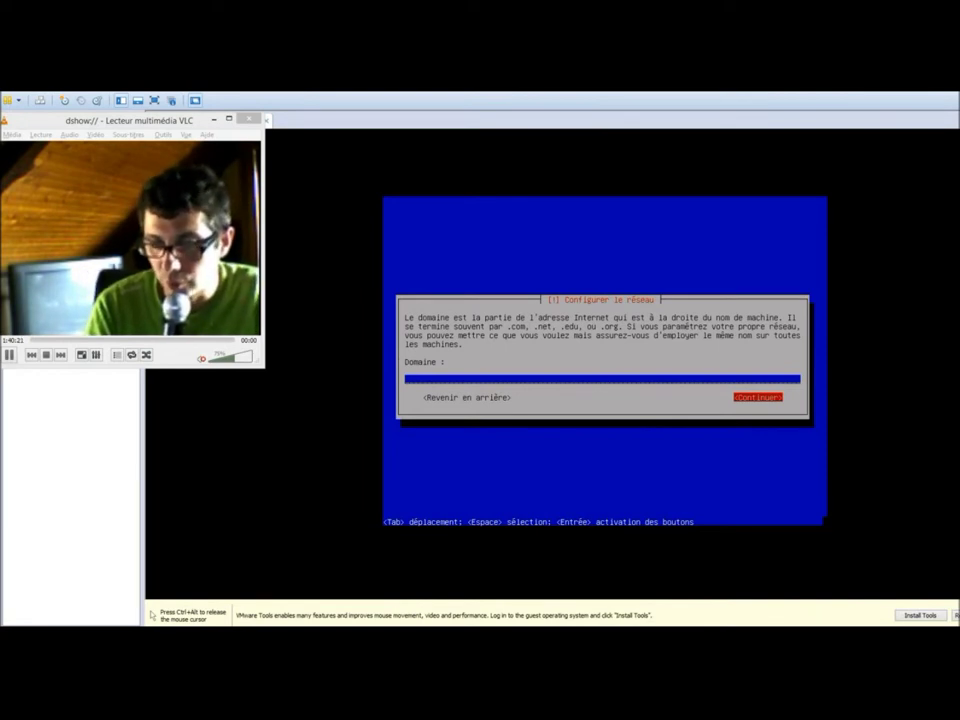
pyautogui.press('Return')
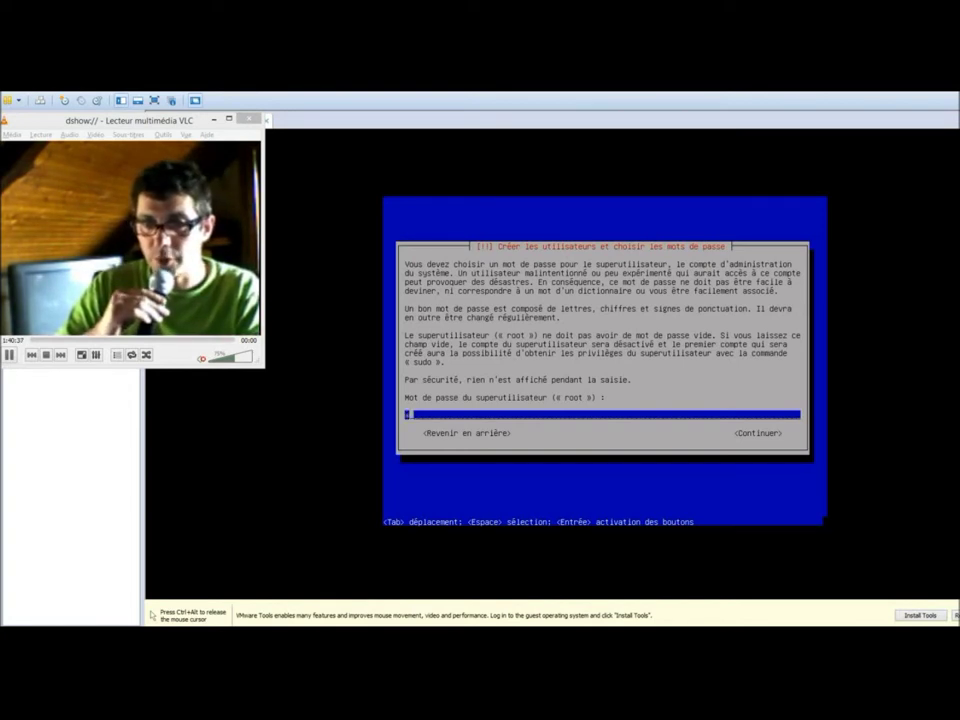
# - Submit the root superuser password and its confirmation
pyautogui.press('Tab')
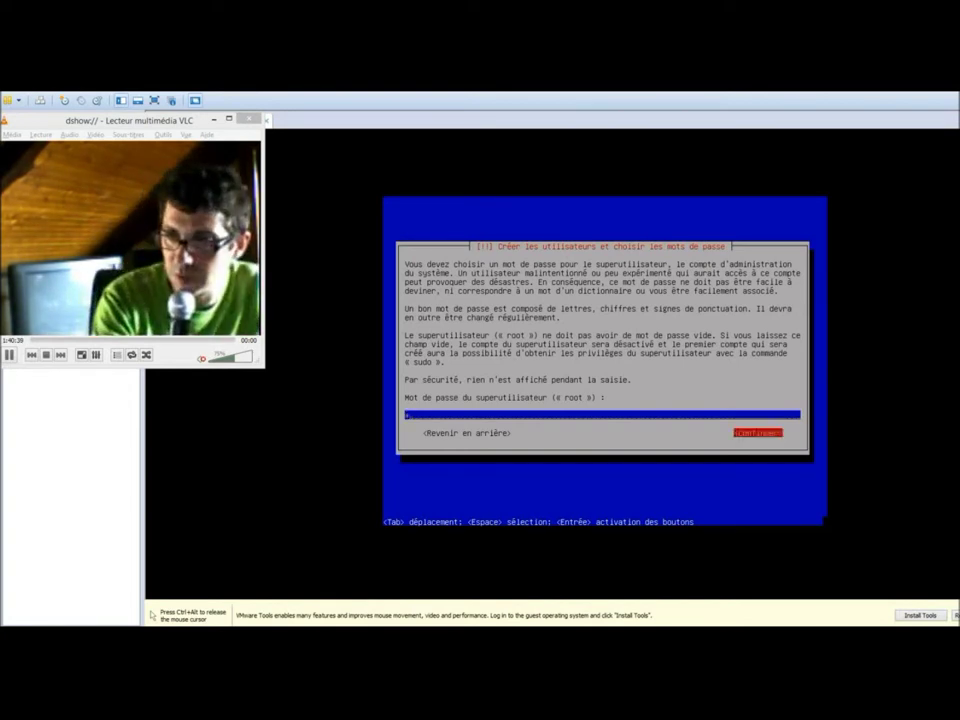
pyautogui.press('Return')
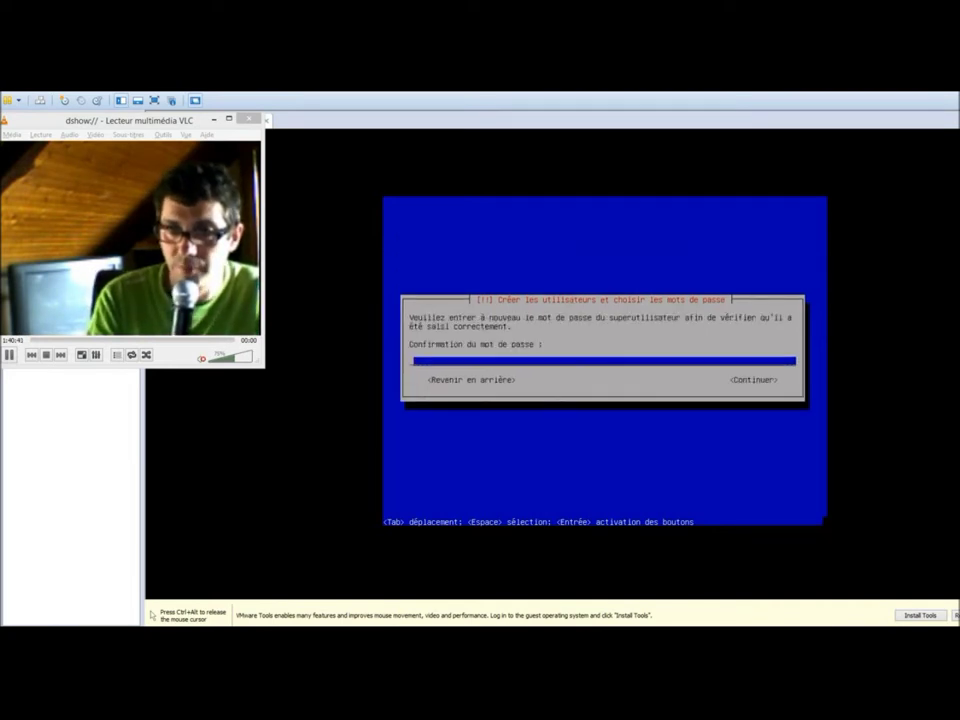
pyautogui.press('Return')
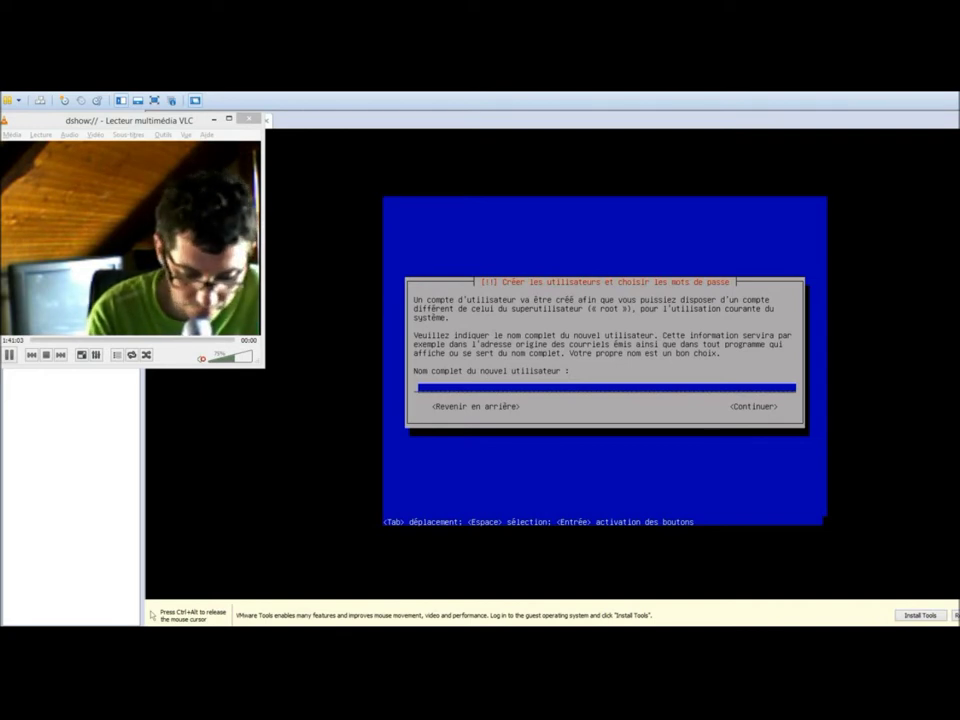
# - Set the new user's full name to hackerdebian and continue
pyautogui.write('Jack')
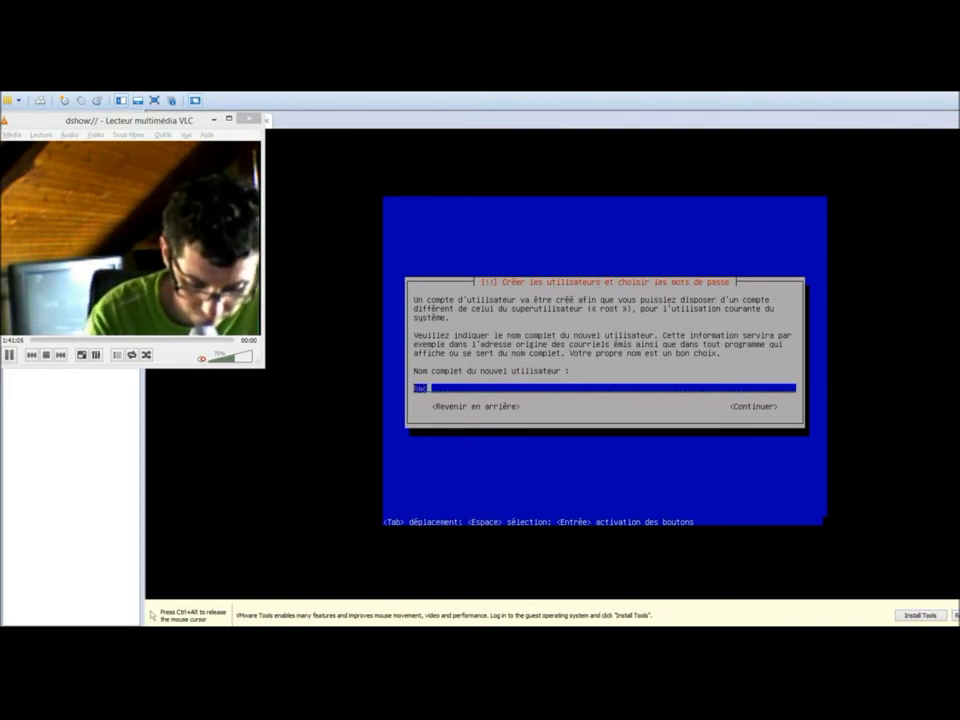
pyautogui.write('ert')
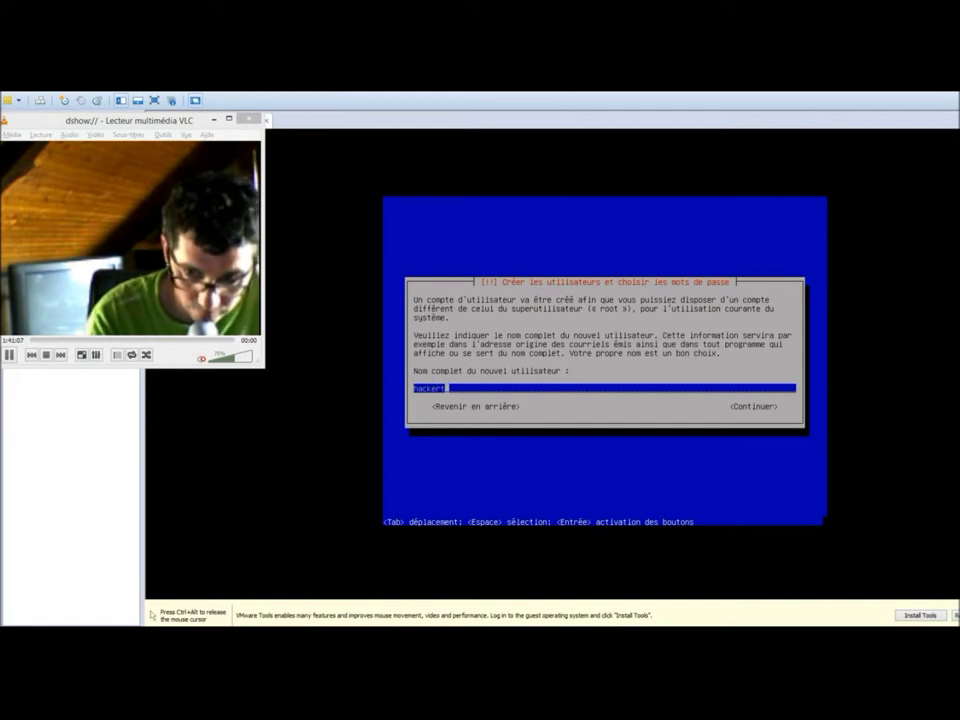
pyautogui.press('BackSpace')
pyautogui.write('debia')
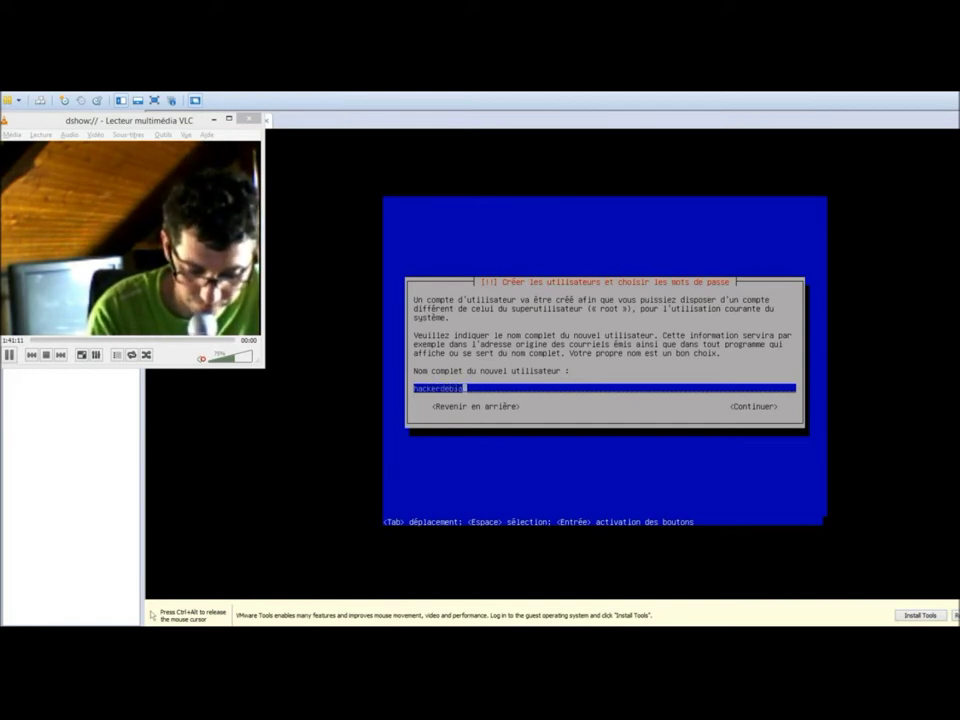
pyautogui.write('n')
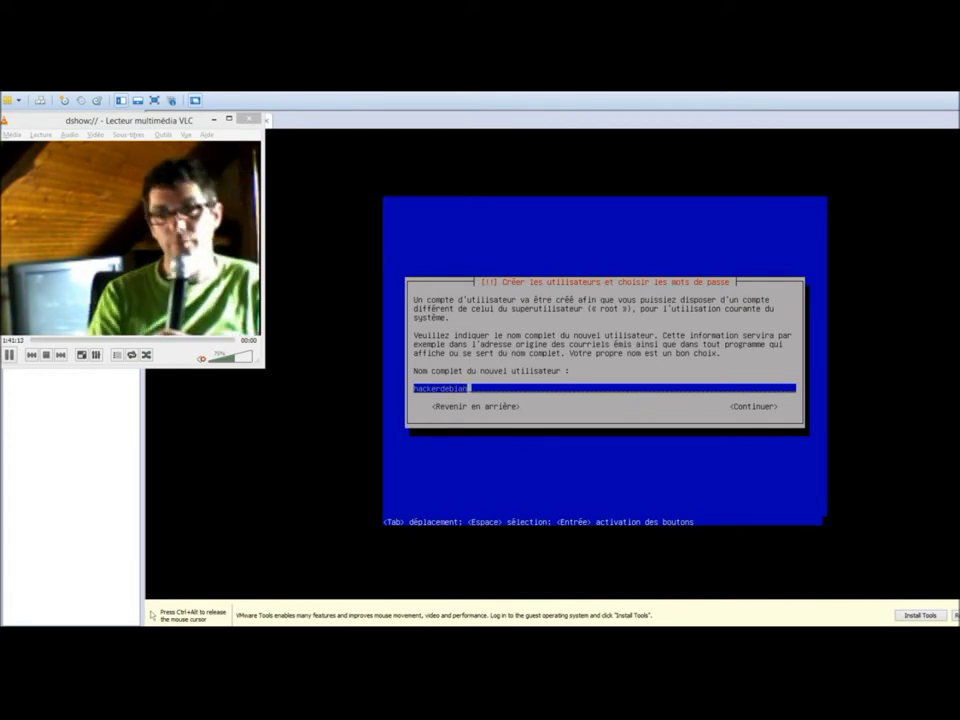
pyautogui.press('Tab')
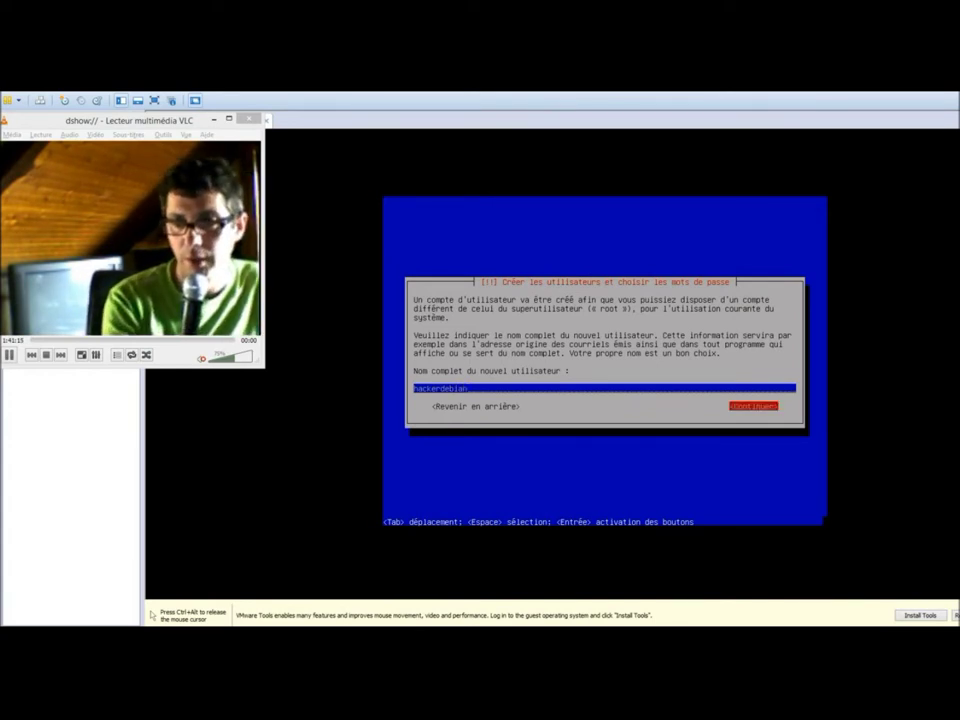
pyautogui.press('Return')
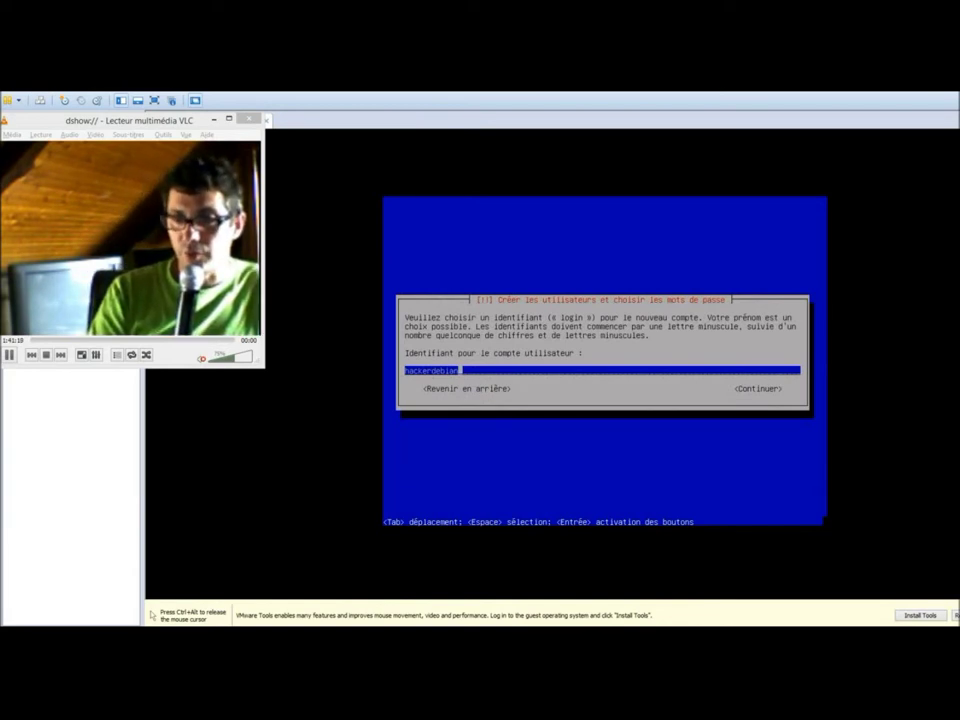
# - Accept hackerdebian as the account login and submit the new user's password with its confirmation
pyautogui.press('Tab')
pyautogui.press('Return')
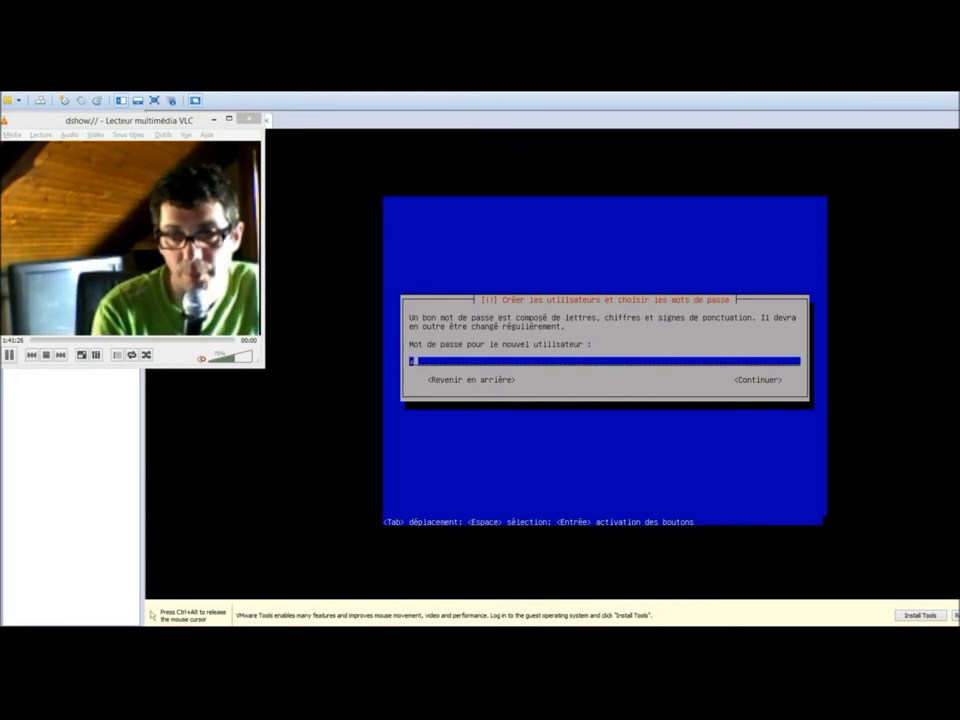
pyautogui.press('Return')
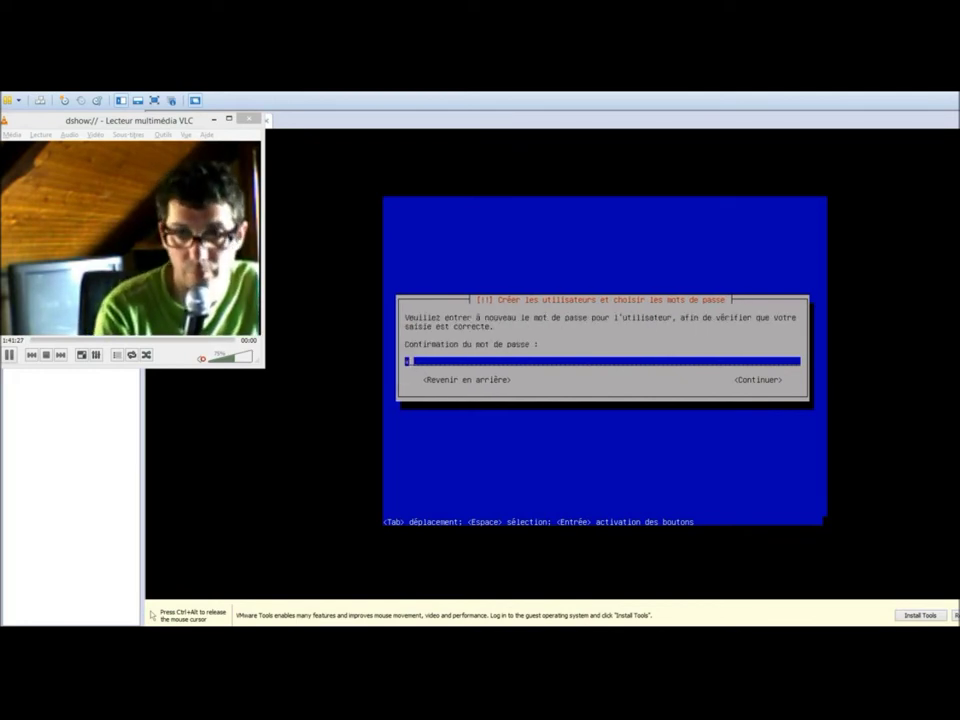
pyautogui.press('Return')
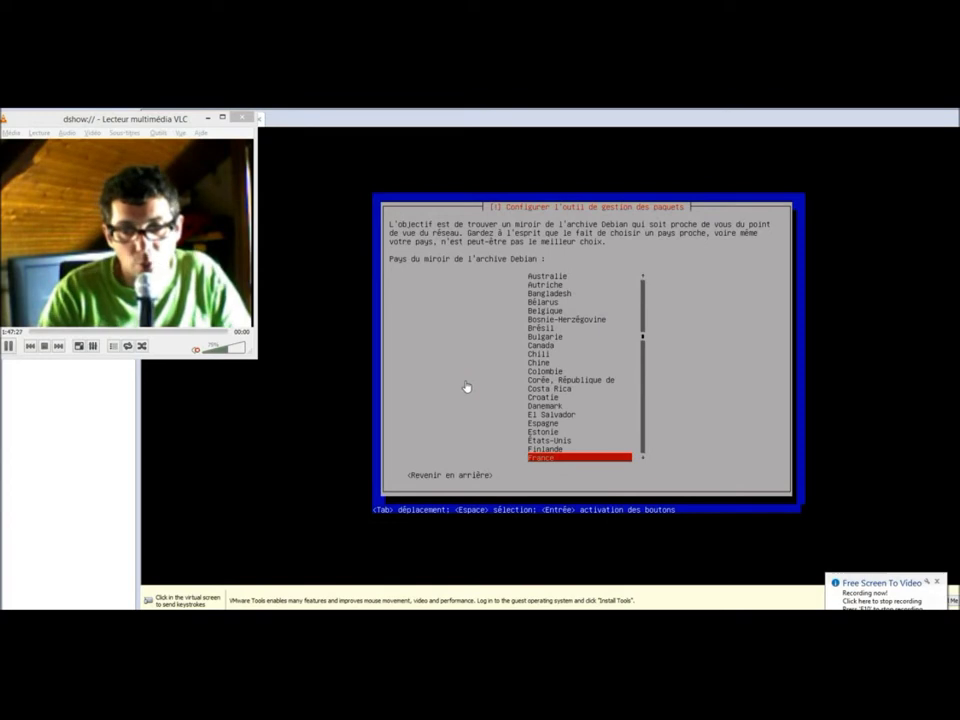
# - Choose France as the country of the Debian archive mirror
pyautogui.click(466, 386)
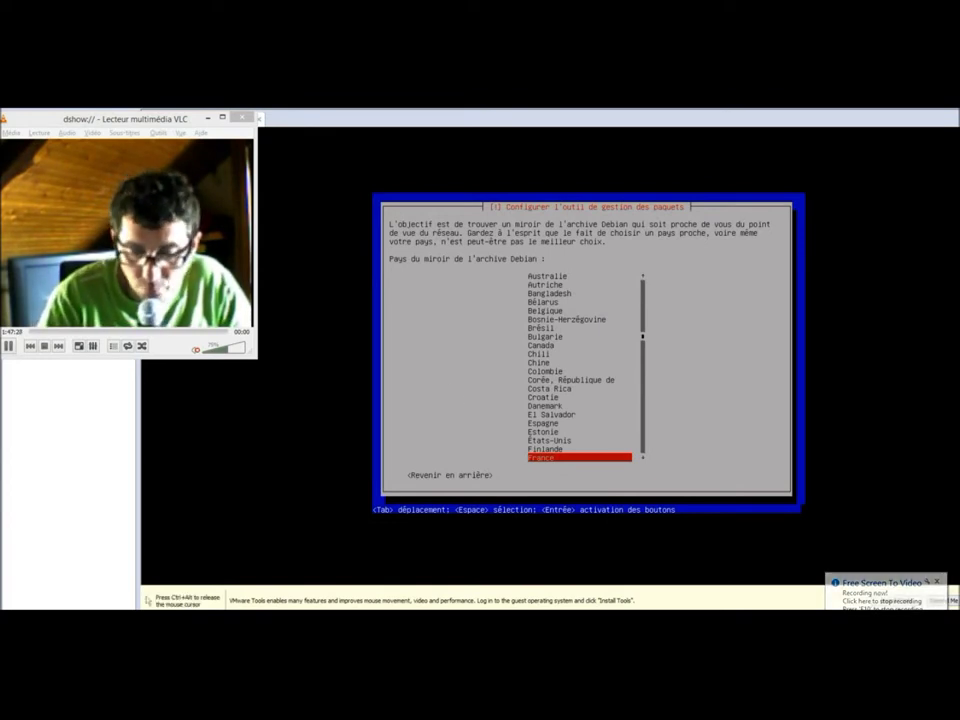
pyautogui.press('Down')
pyautogui.press('Up')
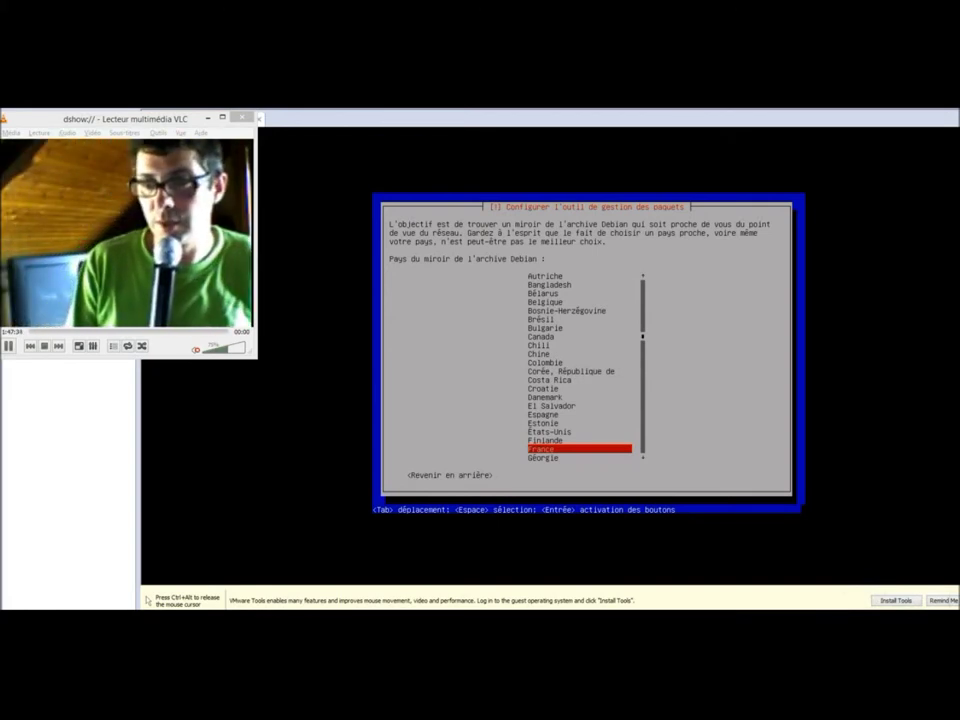
pyautogui.press('Return')
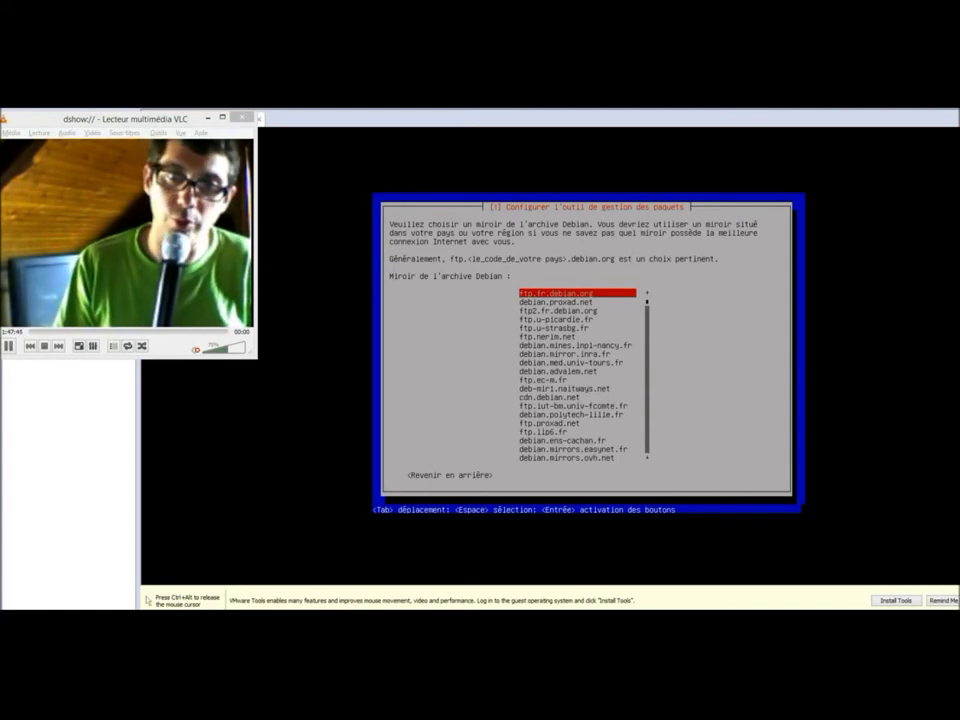
# - Choose the ftp.fr.debian.org archive mirror and continue with the HTTP proxy left empty
pyautogui.press('Return')
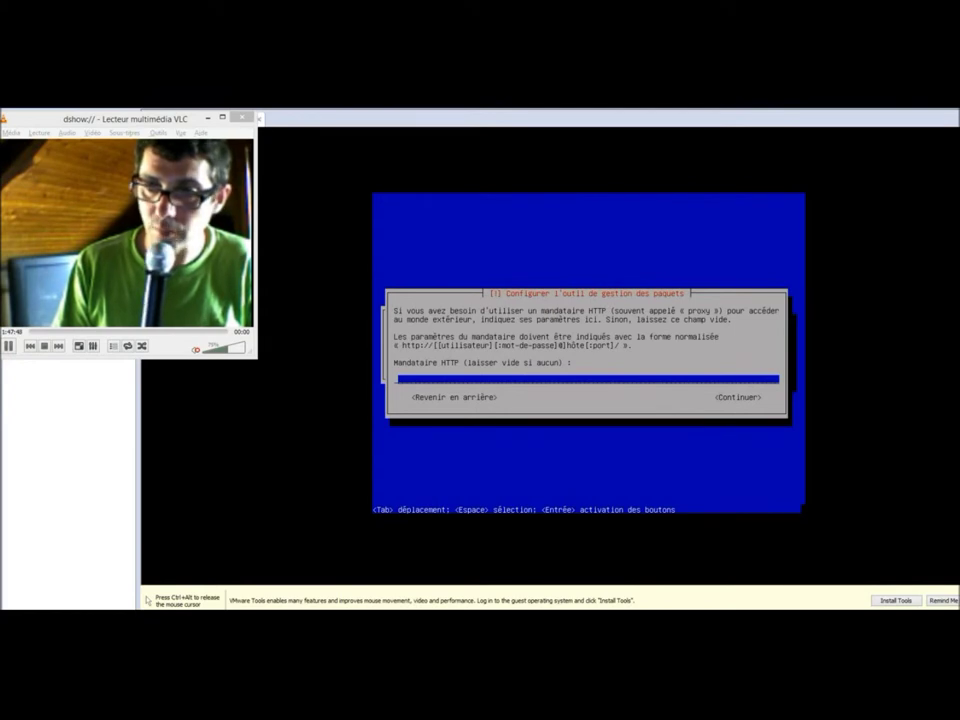
pyautogui.press('Tab')
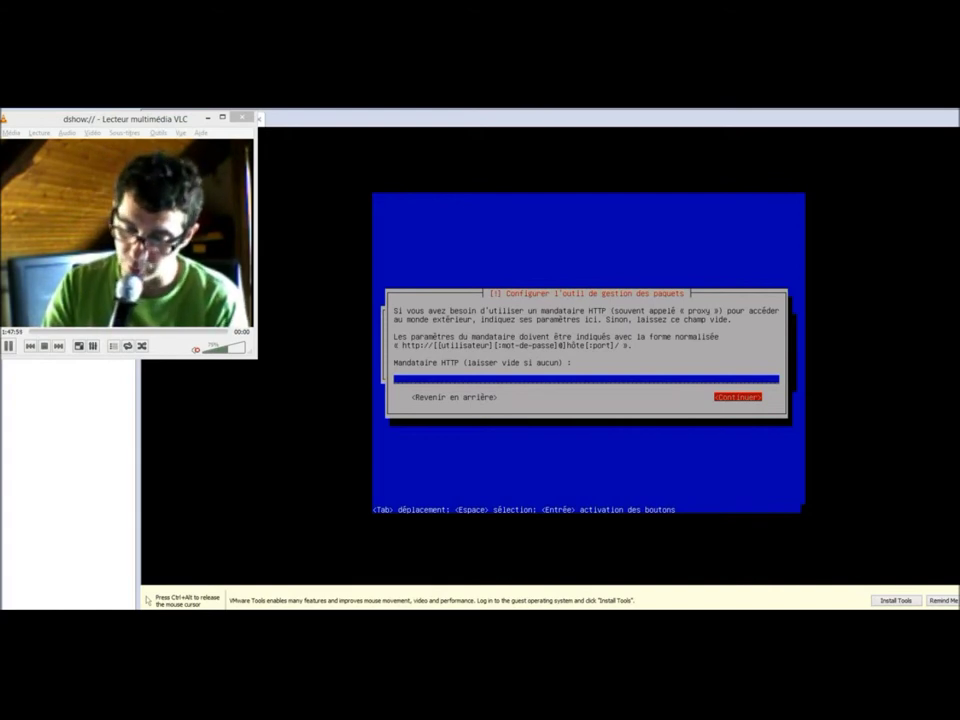
pyautogui.press('Return')
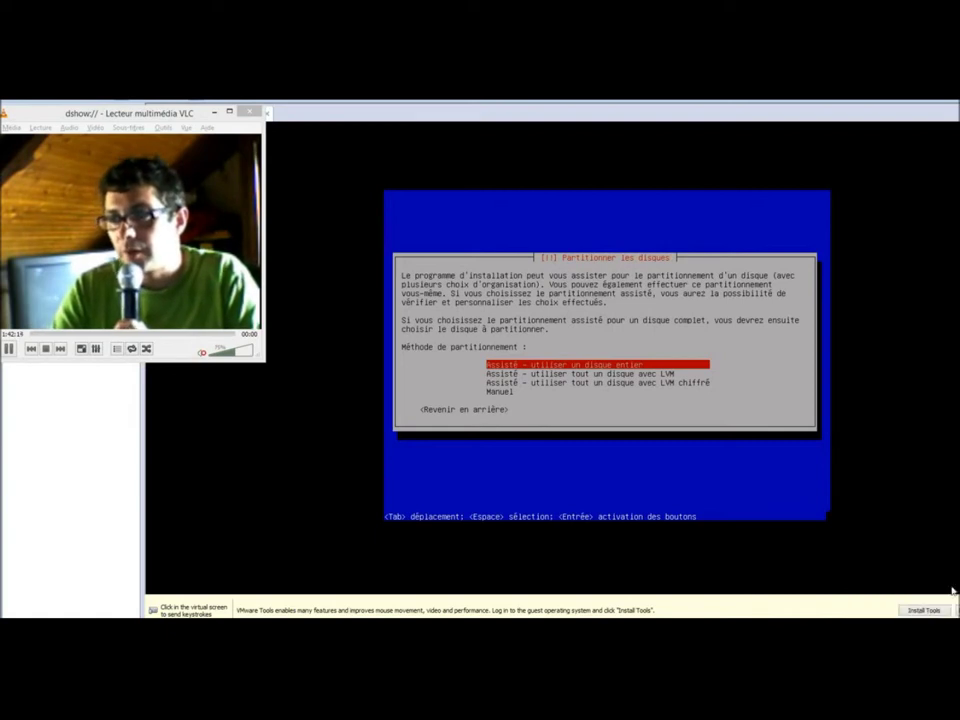
# - Choose guided partitioning of an entire disk with LVM and select the SCSI3 (sda) VMware disk
pyautogui.click(741, 439)
pyautogui.press('Down')
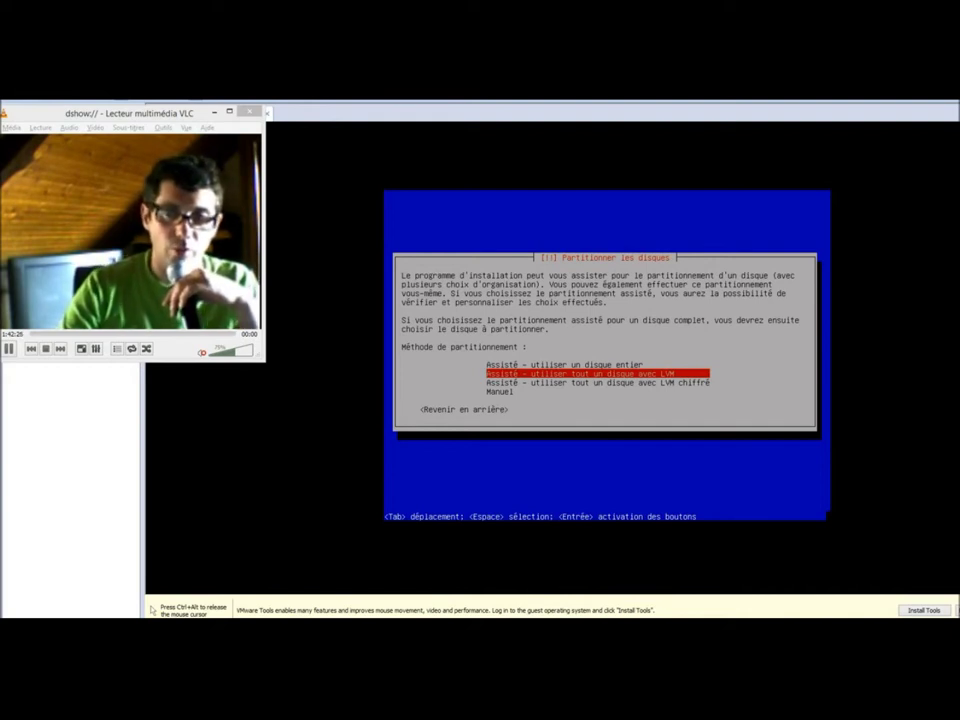
pyautogui.press('Return')
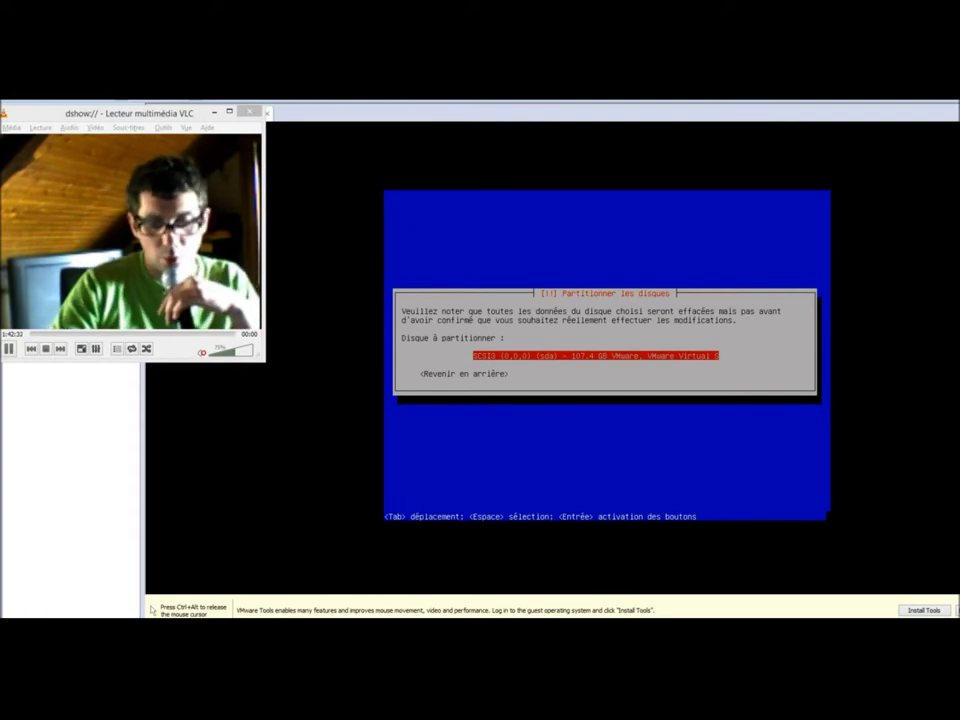
pyautogui.press('Return')
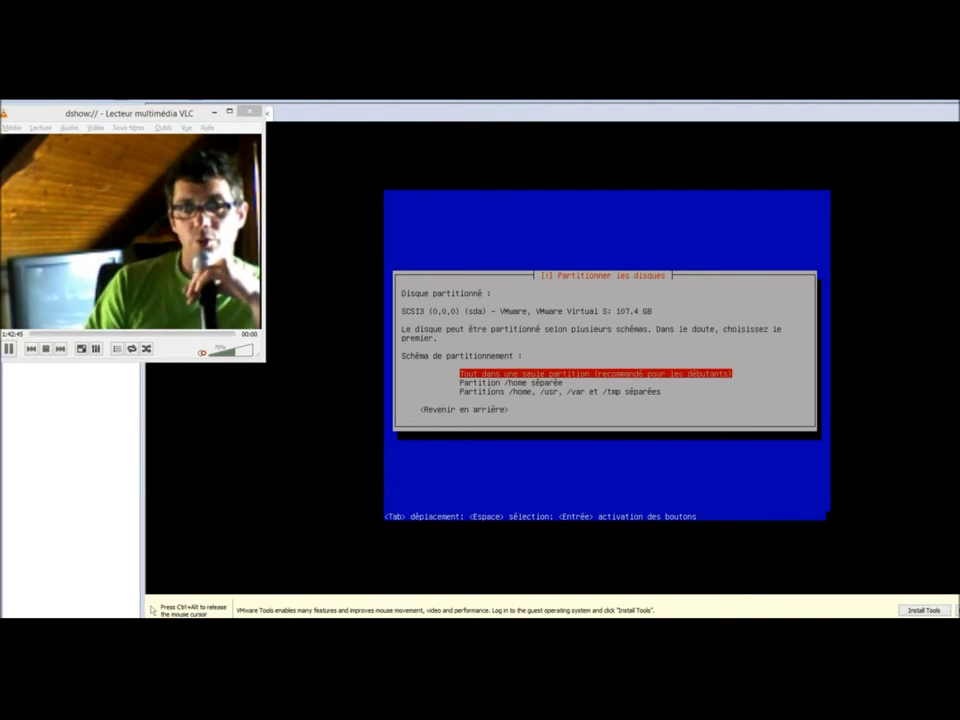
# - Choose the partitioning scheme that puts everything in a single partition
pyautogui.press('Down')
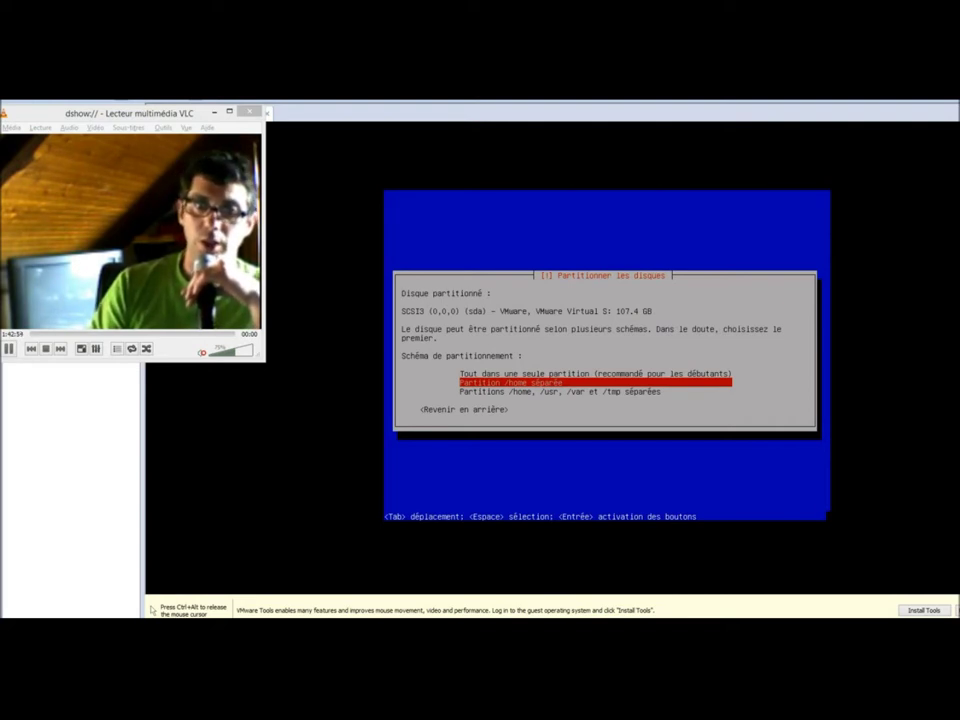
pyautogui.press('Up')
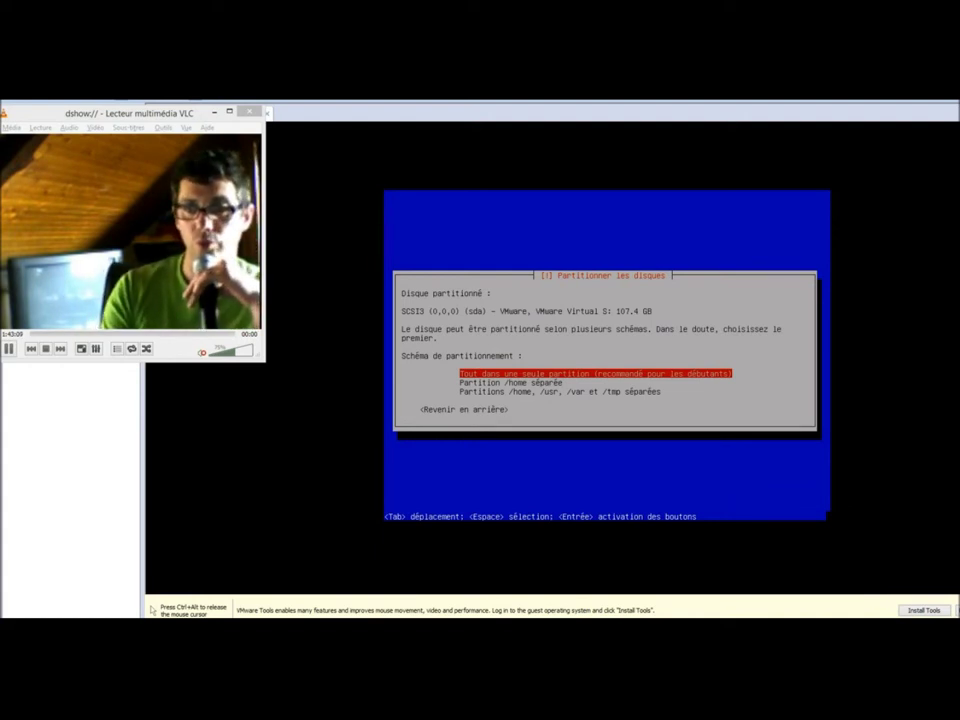
pyautogui.press('Return')
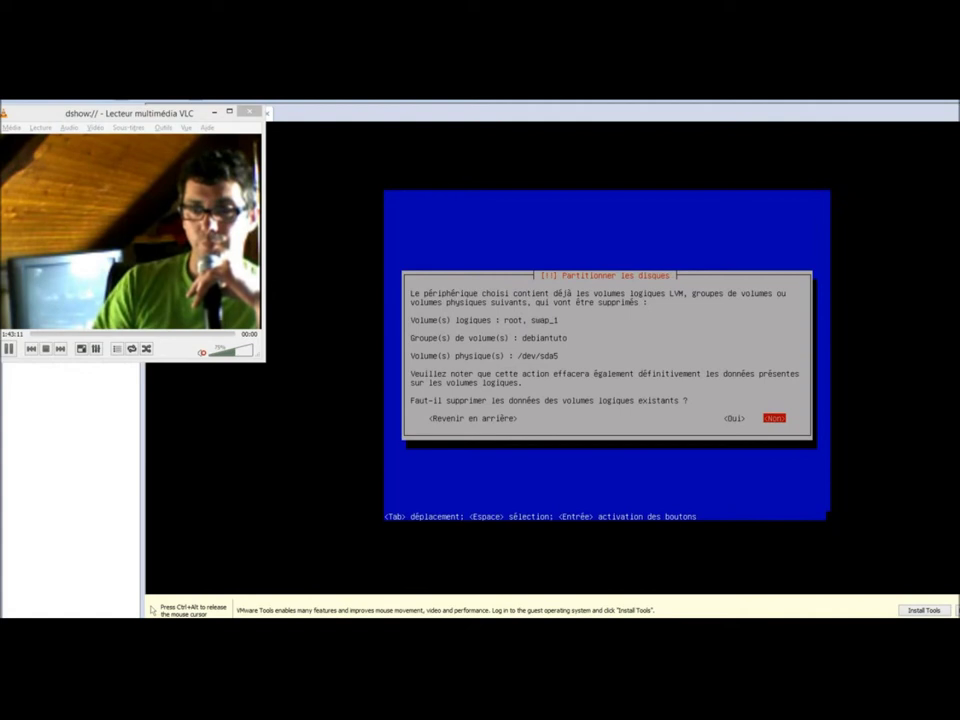
# - Agree to delete the existing logical volumes' data and to write the partition changes and configure LVM
pyautogui.press('Left')
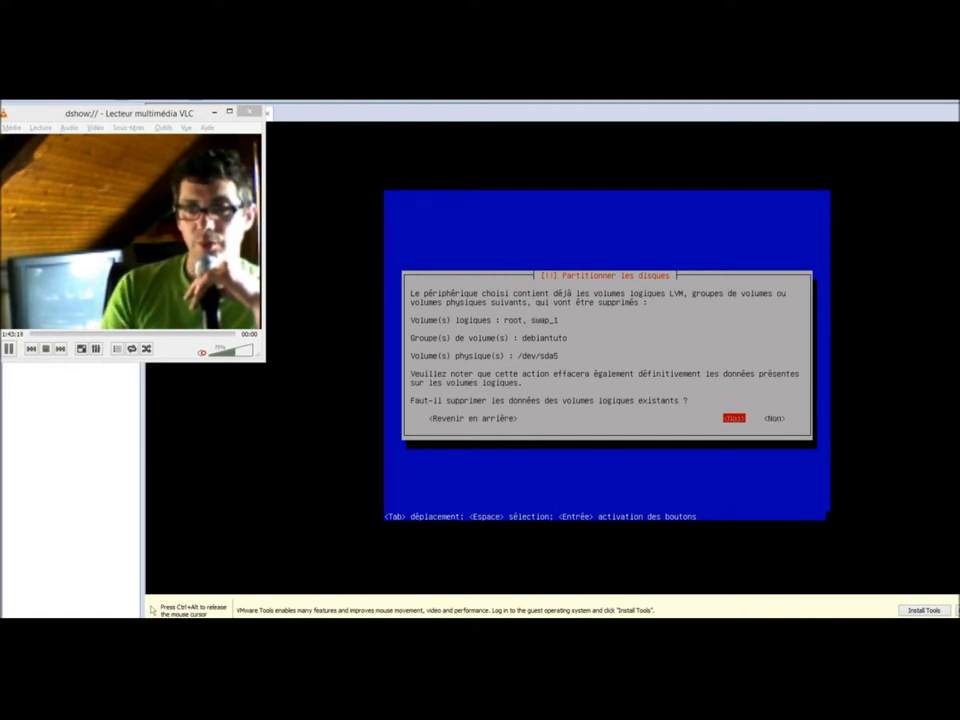
pyautogui.press('Return')
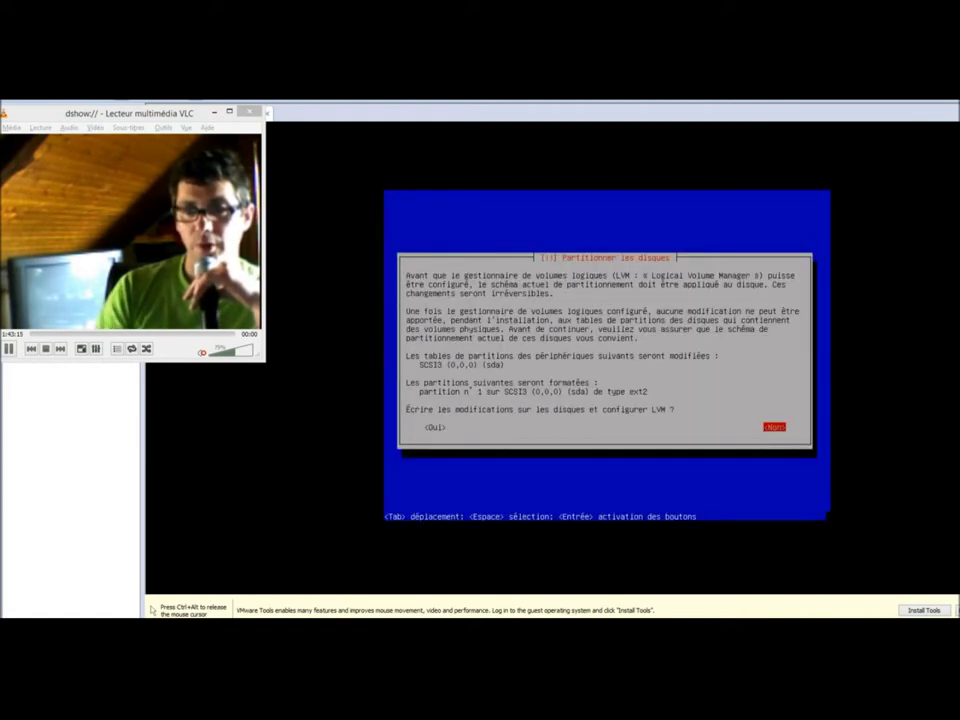
pyautogui.press('Left')
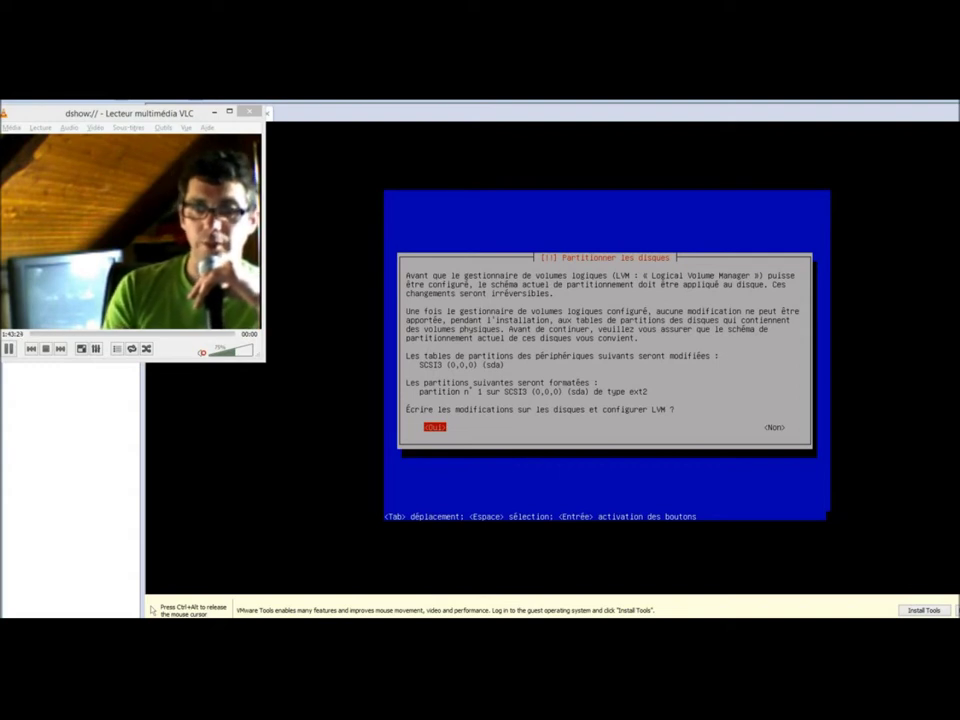
pyautogui.press('Return')
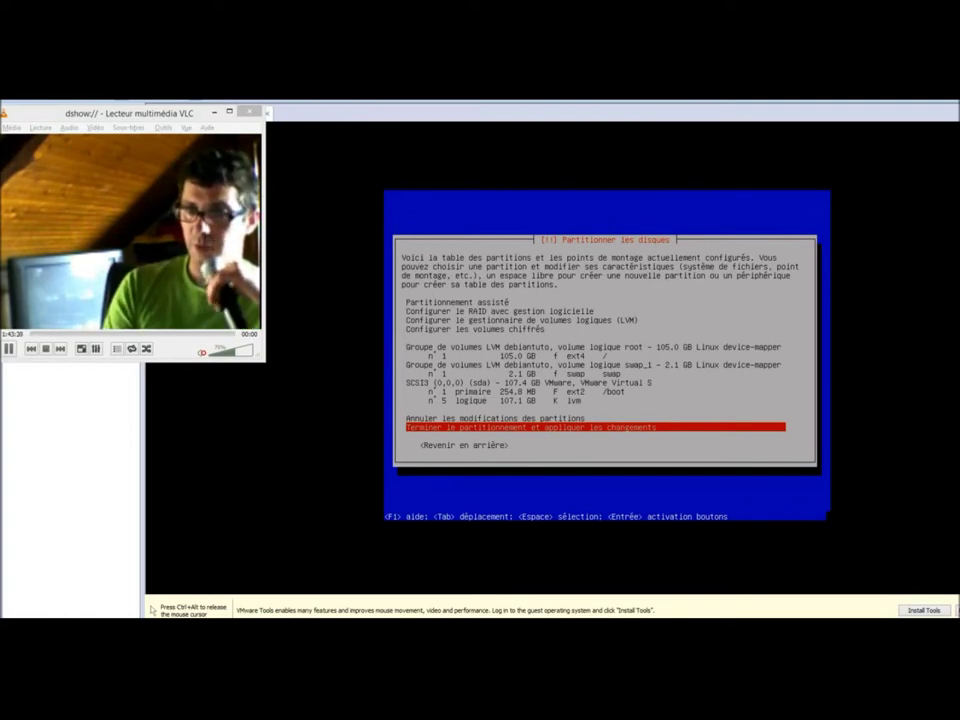
# - Finish partitioning and apply the changes to the disks
pyautogui.press('Return')
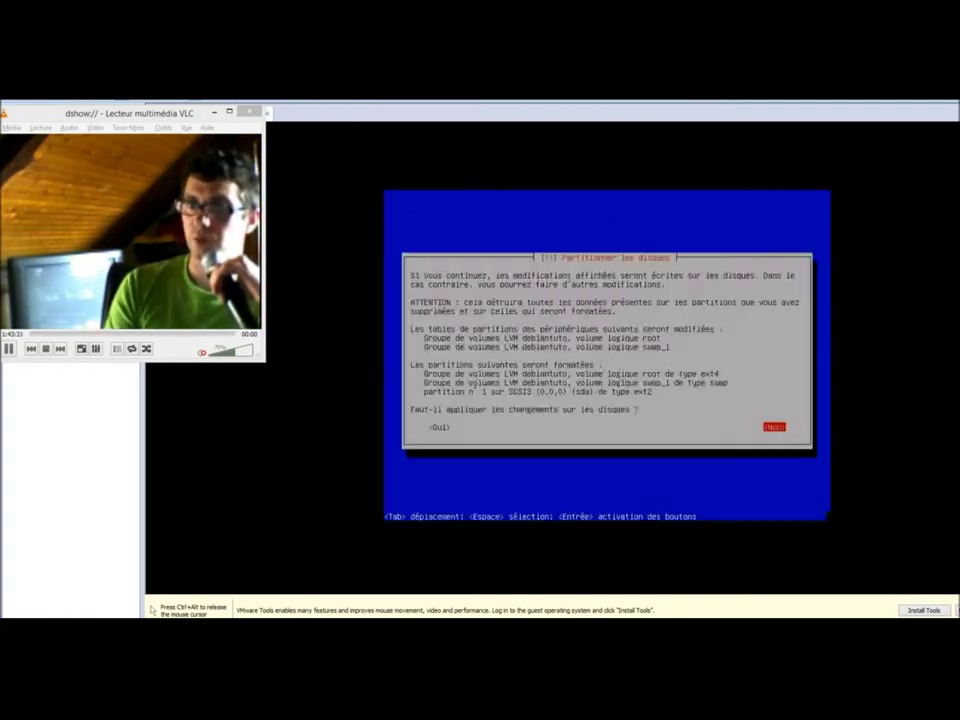
pyautogui.press('Tab')
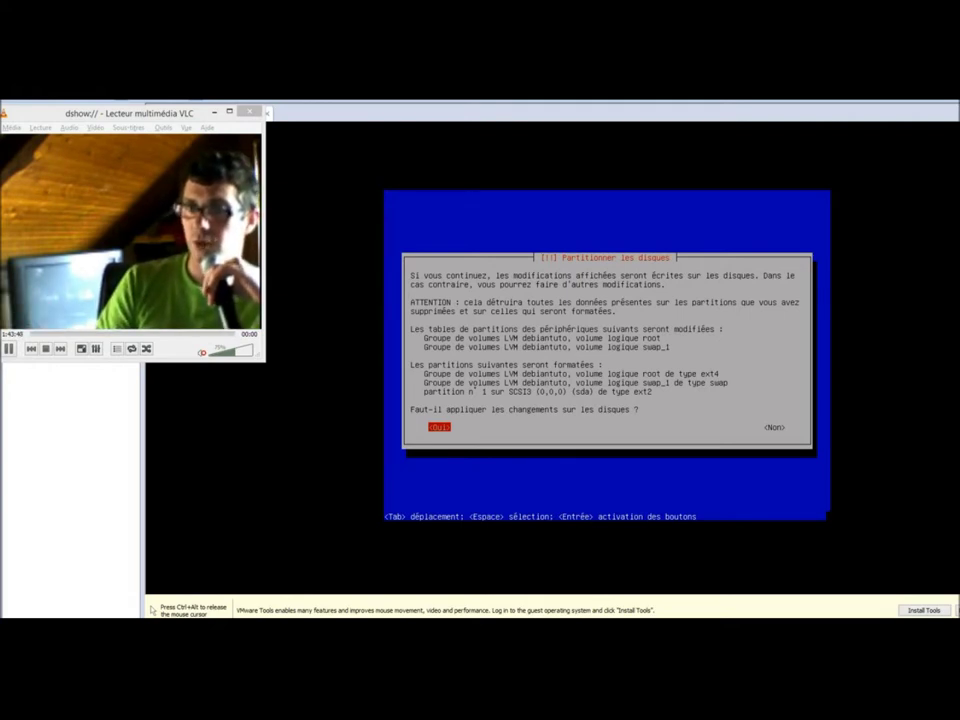
pyautogui.press('Return')
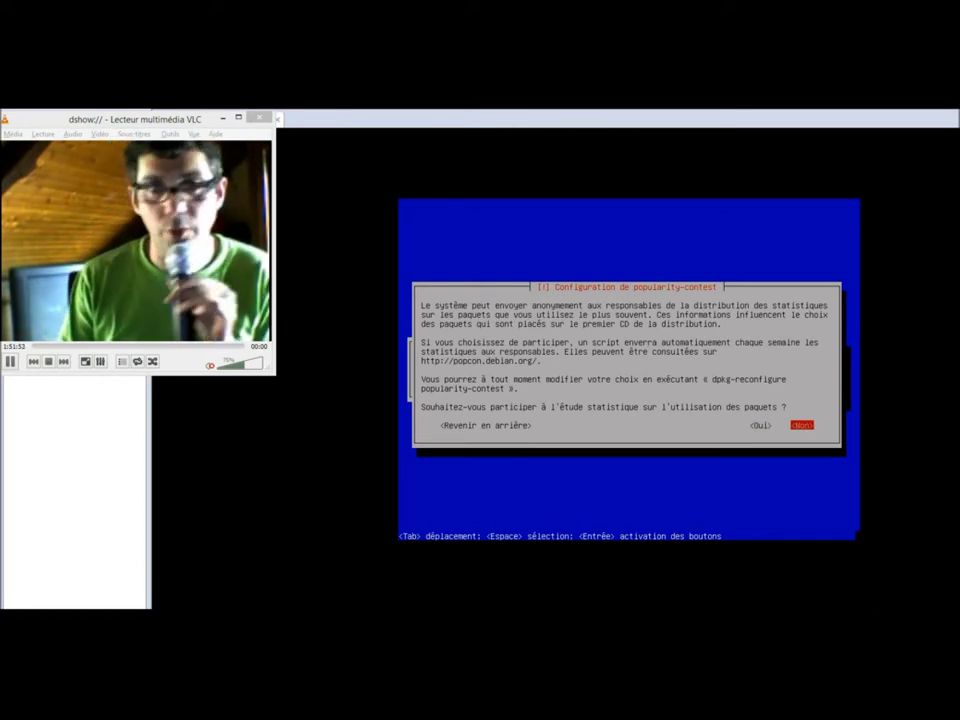
# - Decline to take part in the package usage survey
pyautogui.press('Return')
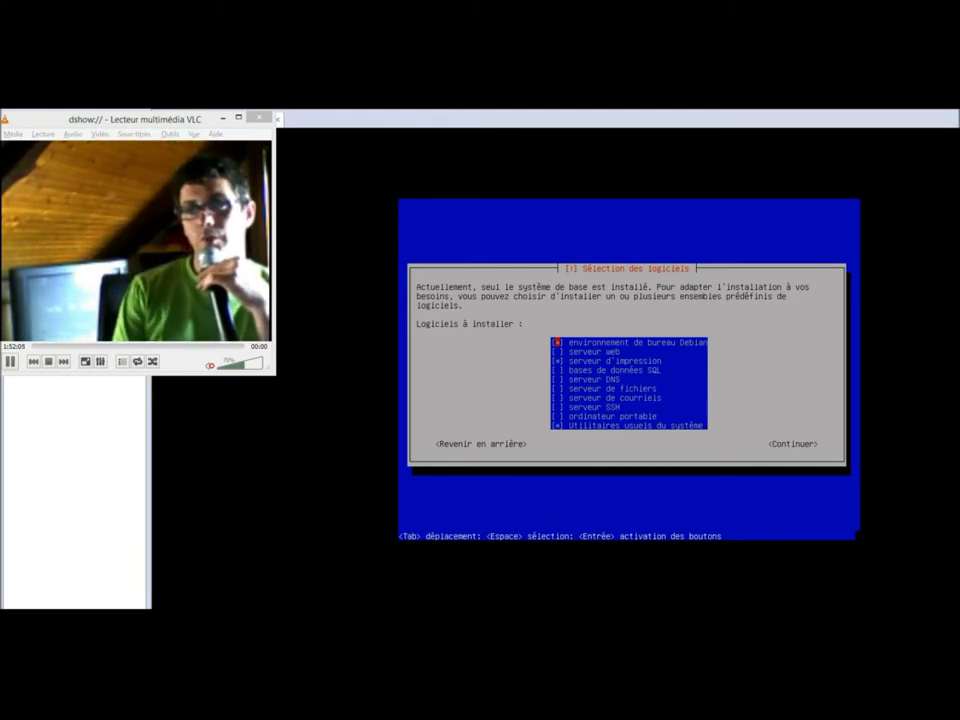
# - Review the software collections offered for installation, from the Debian desktop environment down to the standard system utilities
pyautogui.press('Down')
pyautogui.press('Down')
pyautogui.press('Down')
pyautogui.press('Down')
pyautogui.press('Down')
pyautogui.press('Down')
pyautogui.press('Down')
pyautogui.press('Down')
pyautogui.press('Down')
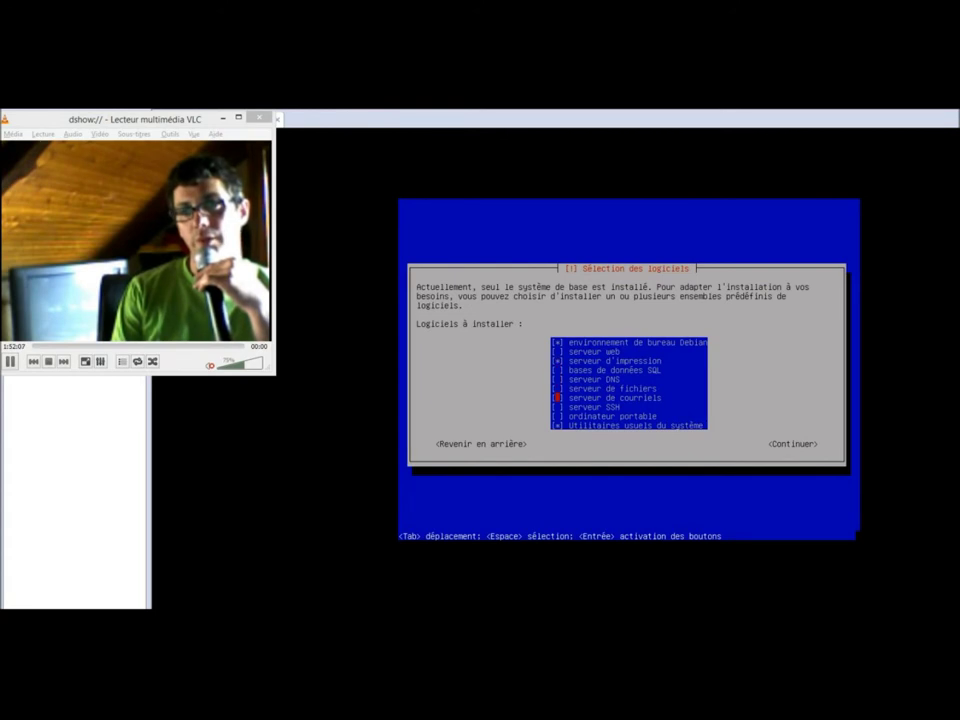
pyautogui.press('Up')
pyautogui.press('Up')
pyautogui.press('Up')
pyautogui.press('Up')
pyautogui.press('Up')
pyautogui.press('Up')
pyautogui.press('Up')
pyautogui.press('Up')
pyautogui.press('Up')
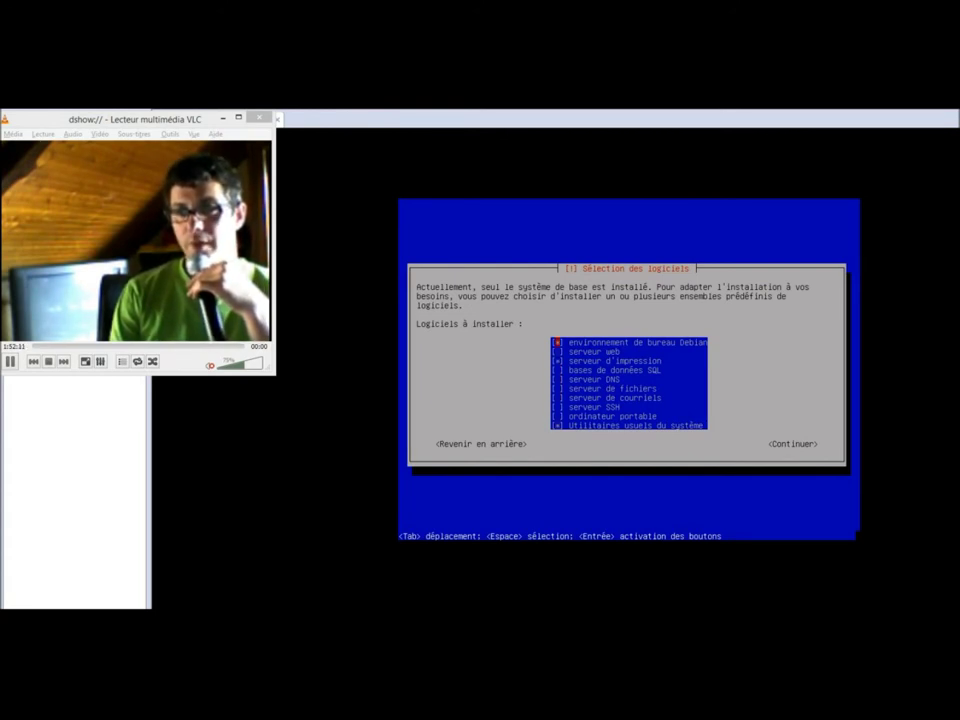
pyautogui.press('Down')
pyautogui.press('Down')
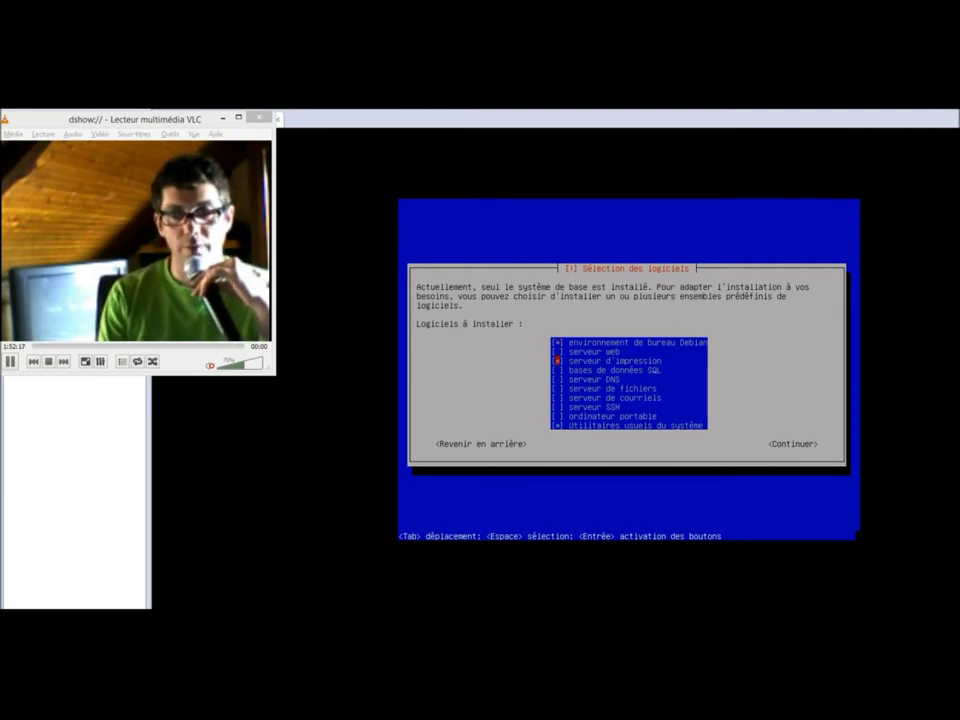
pyautogui.press('Down')
pyautogui.press('Down')
pyautogui.press('Down')
pyautogui.press('Down')
pyautogui.press('Down')
pyautogui.press('Down')
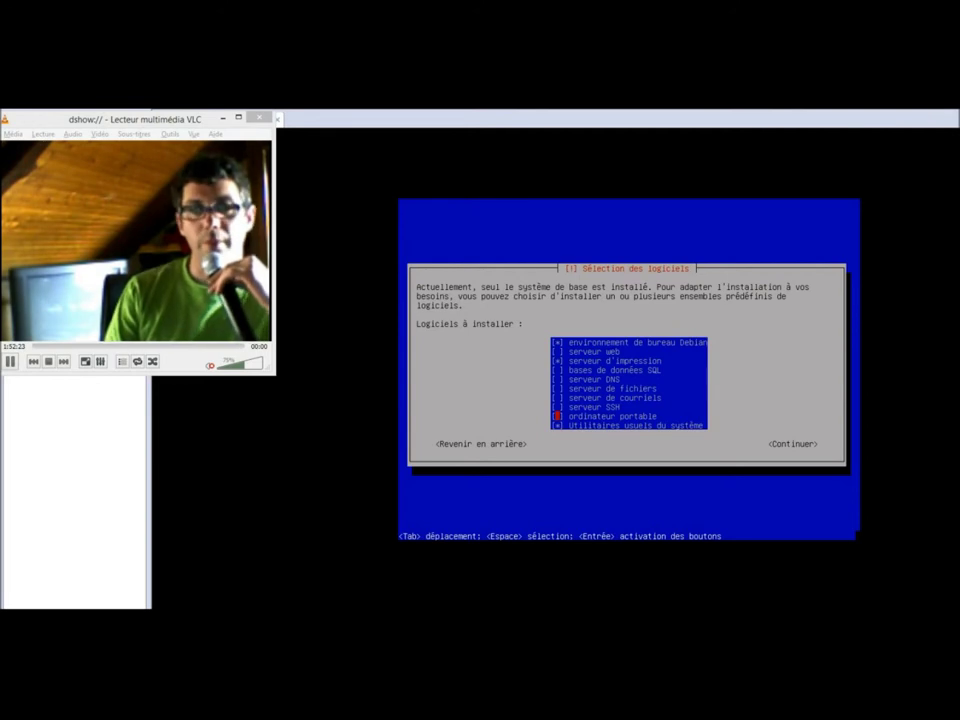
pyautogui.press('Up')
pyautogui.press('Up')
pyautogui.press('Up')
pyautogui.press('Up')
pyautogui.press('Up')
pyautogui.press('Up')
pyautogui.press('Up')
pyautogui.press('Up')
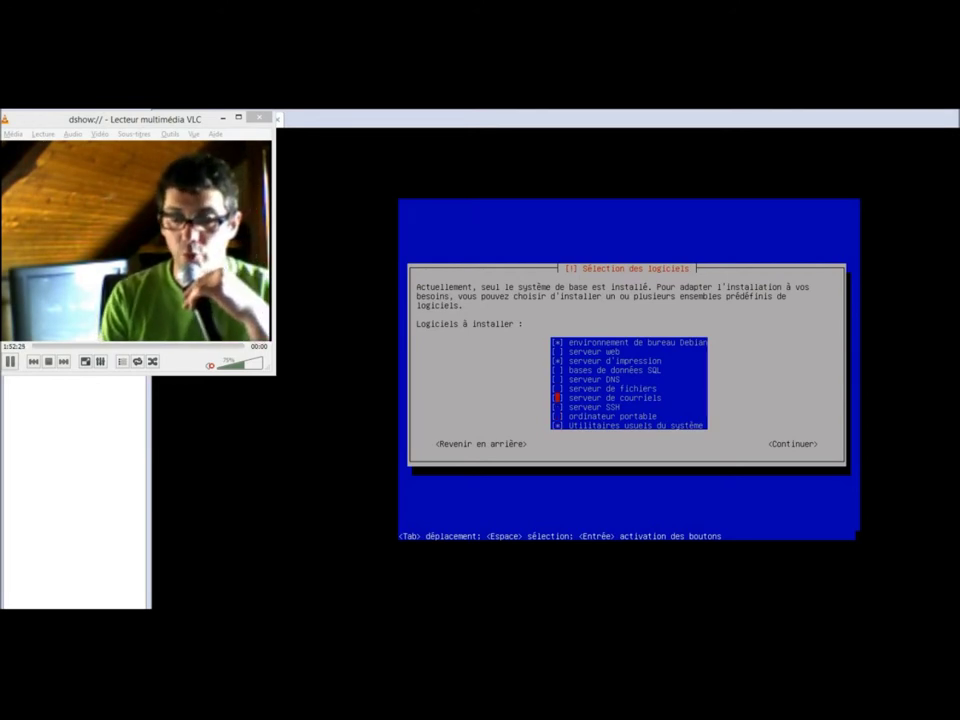
# - Continue with the preselected desktop environment, print server and standard system utilities, and agree to install the GRUB boot loader on the boot sector
pyautogui.press('Down')
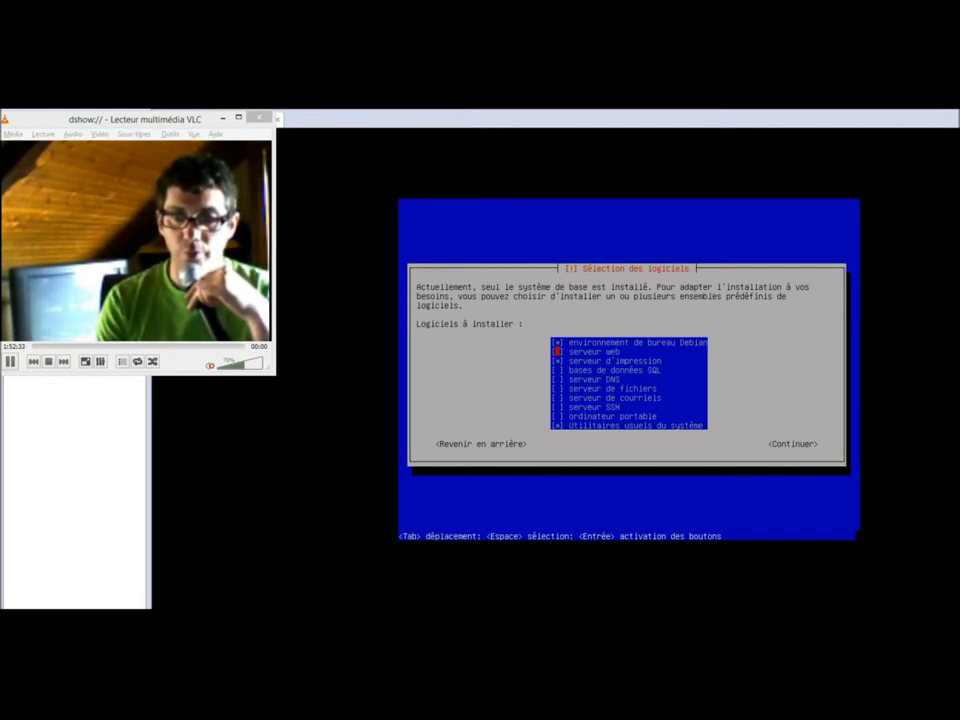
pyautogui.press('Return')
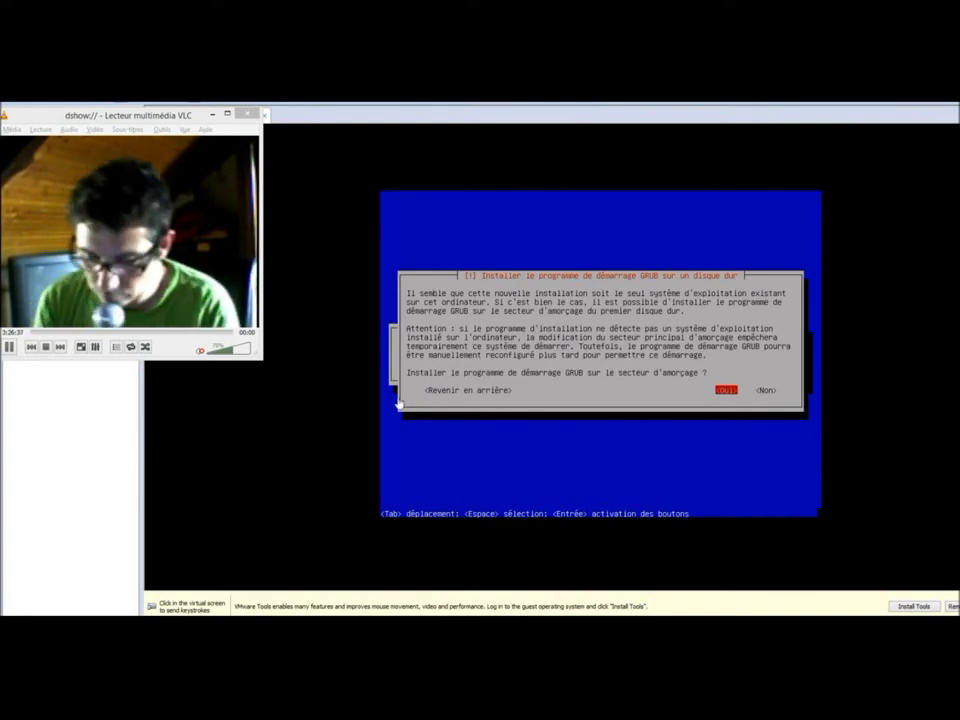
pyautogui.click(374, 302)
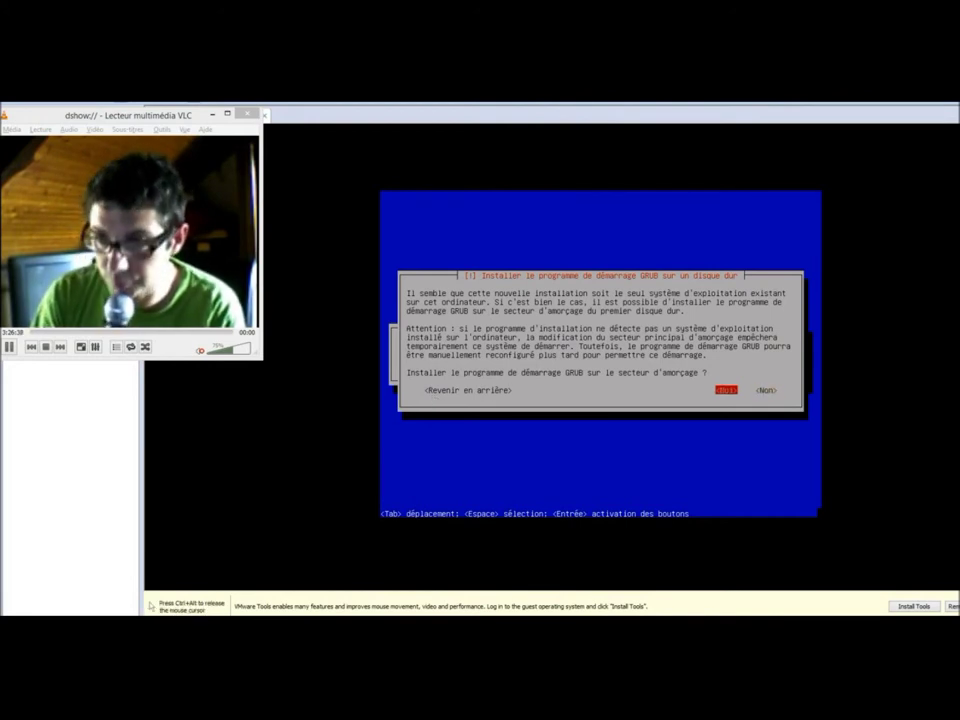
pyautogui.press('Return')
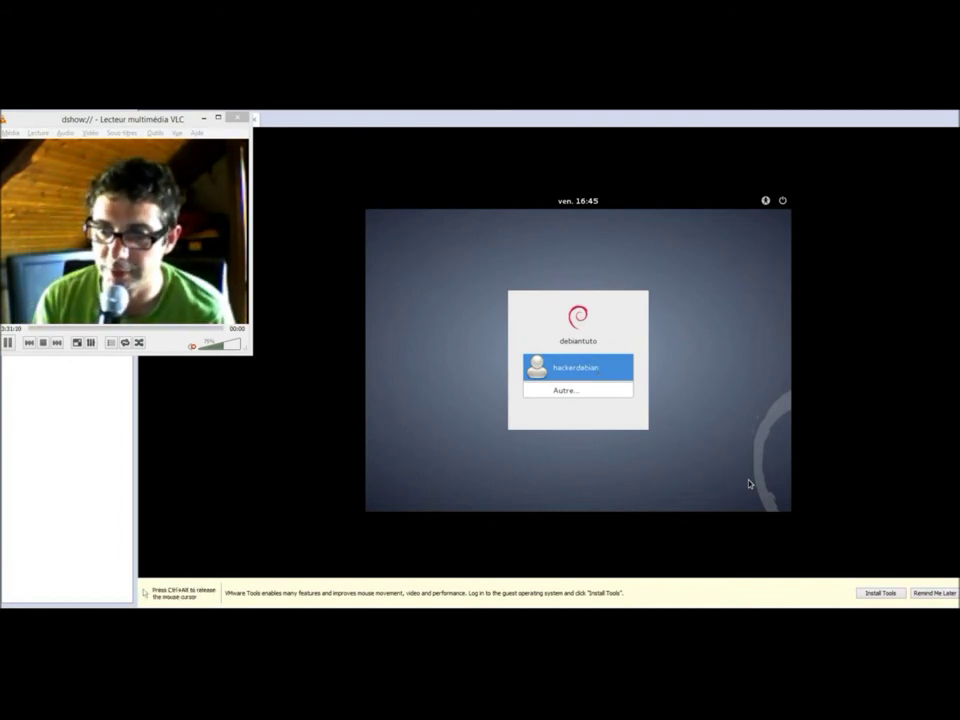
# - Log in to the listed user account with the account password
pyautogui.click(767, 443)
pyautogui.click(564, 377)
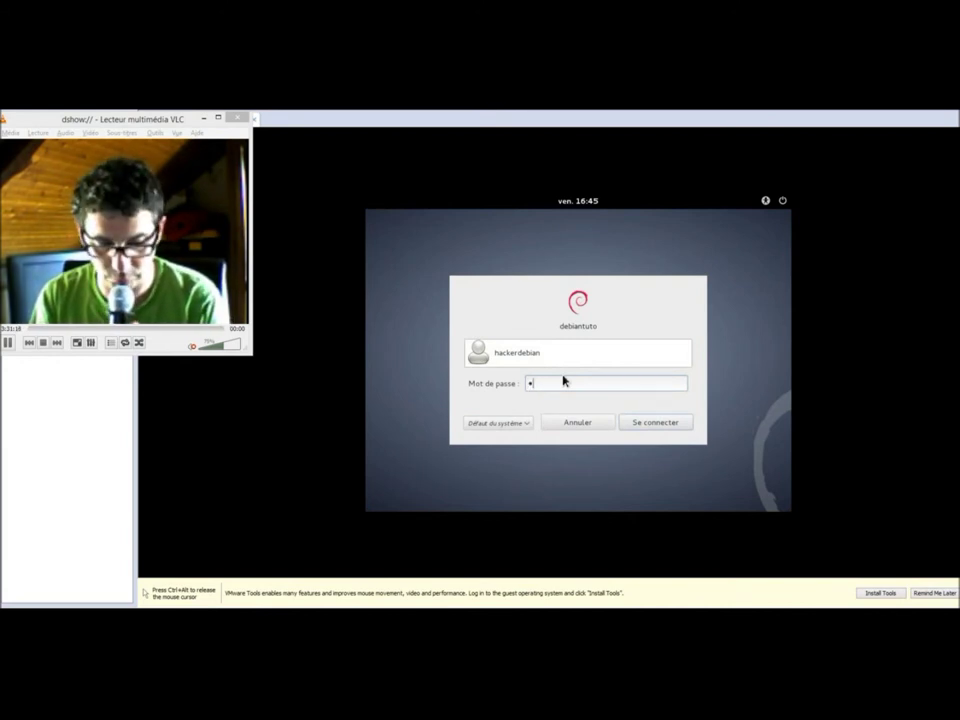
pyautogui.press('Return')
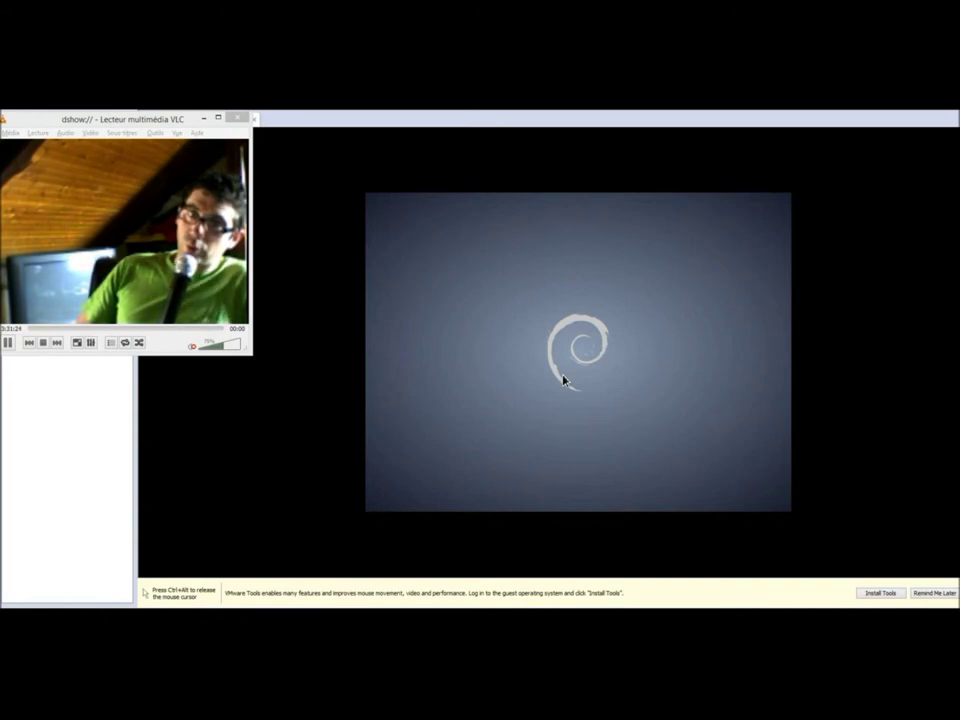
# - Look through the installed applications in the Accessoires, Bureautique, Graphisme and Outils système categories
pyautogui.hotkey('ctrl', 'alt')
pyautogui.click(499, 200)
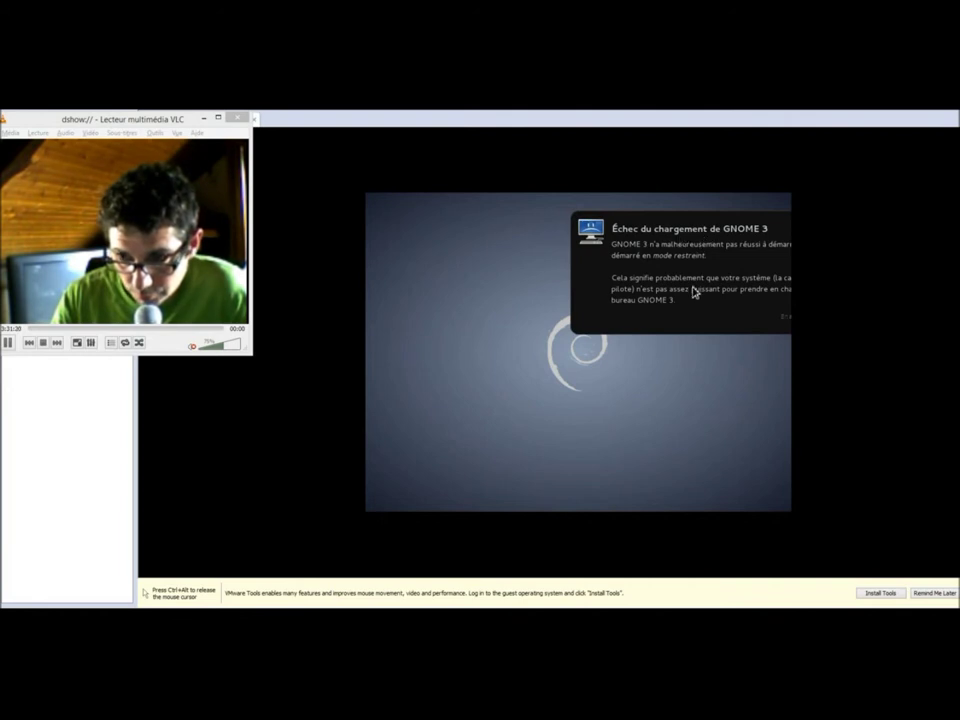
pyautogui.click(394, 203)
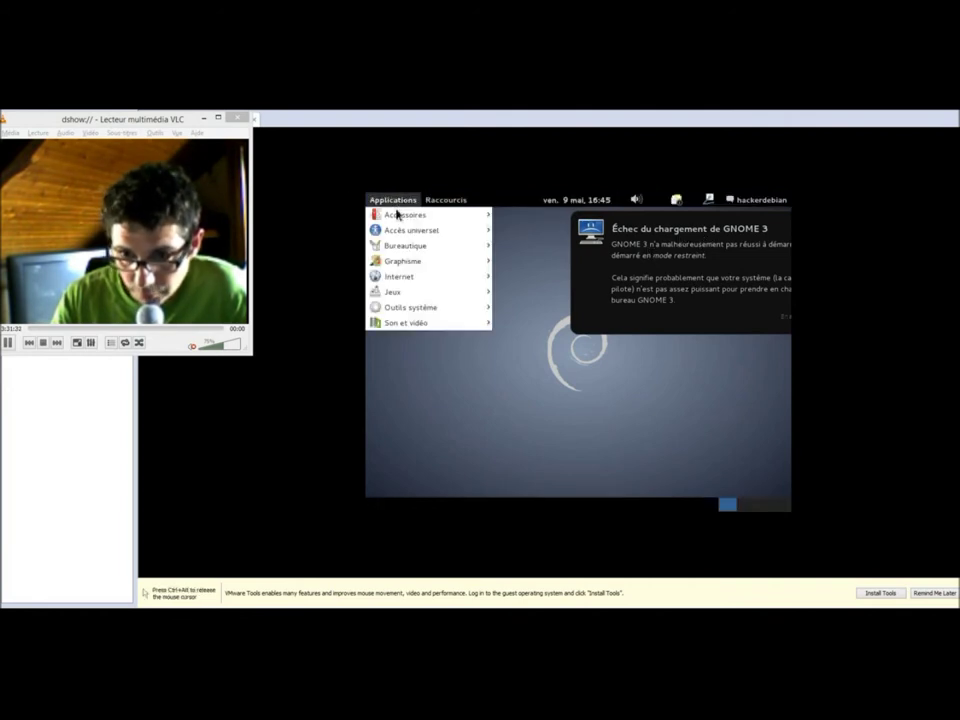
pyautogui.moveTo(380, 214)
pyautogui.click(684, 470)
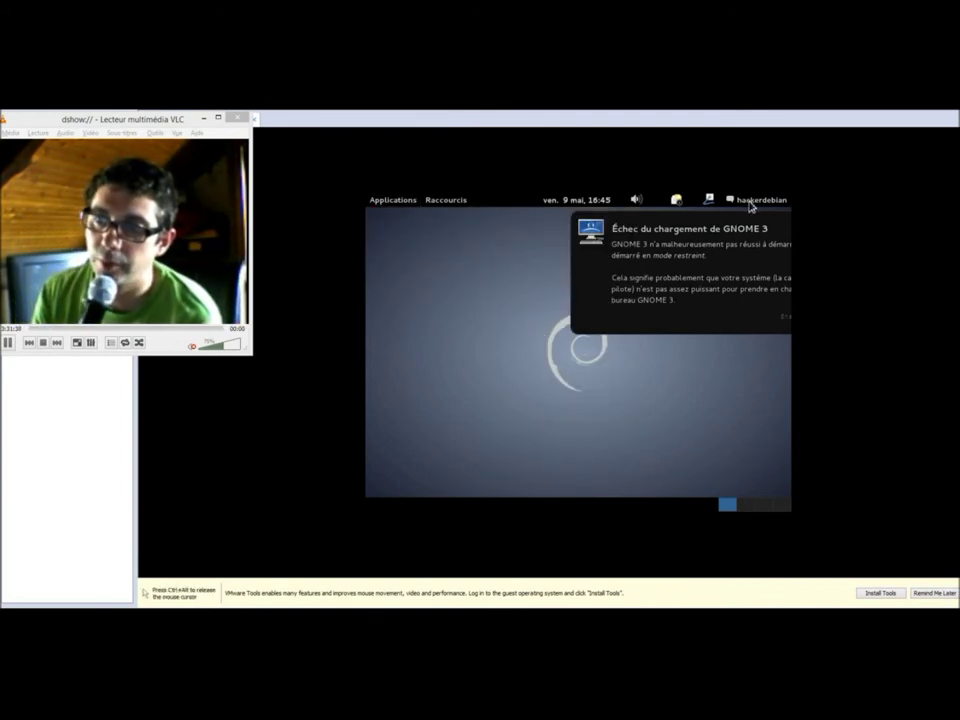
pyautogui.click(394, 203)
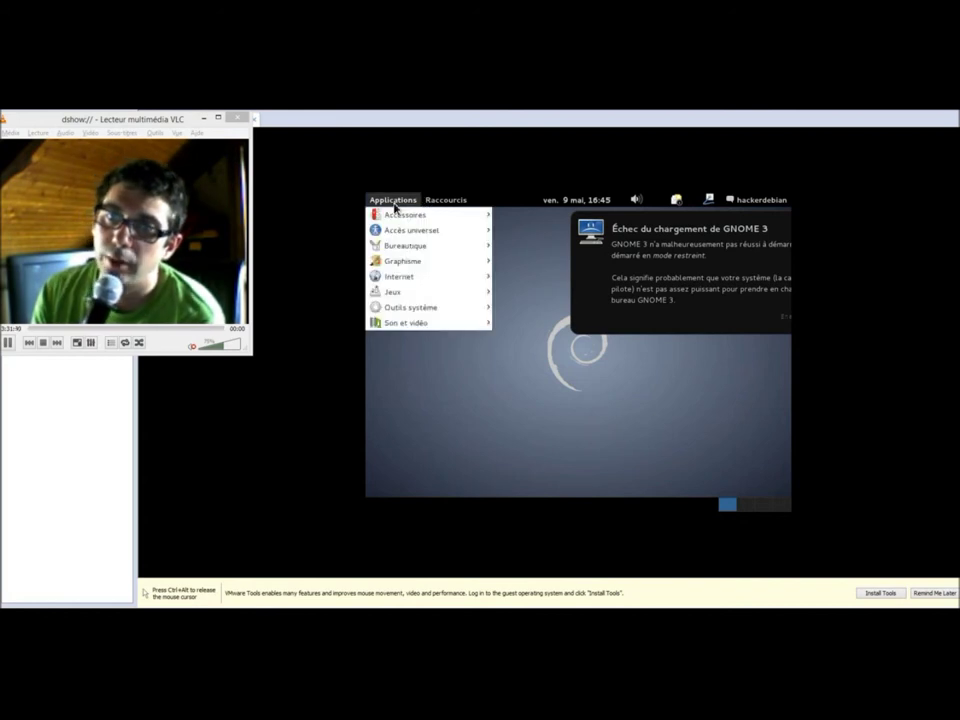
pyautogui.moveTo(397, 216)
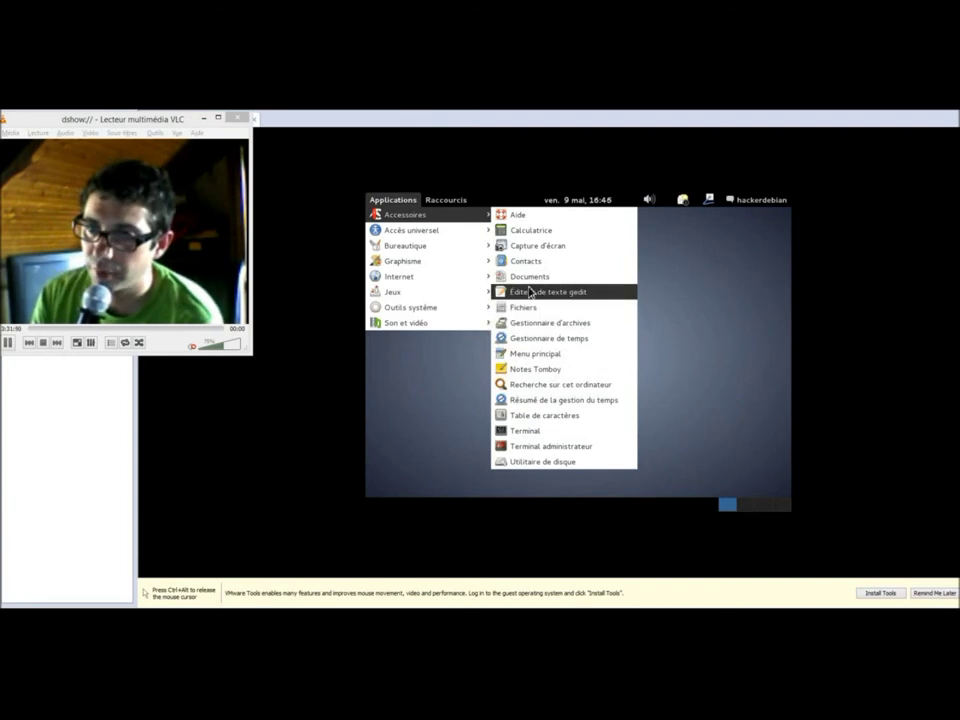
pyautogui.moveTo(440, 233)
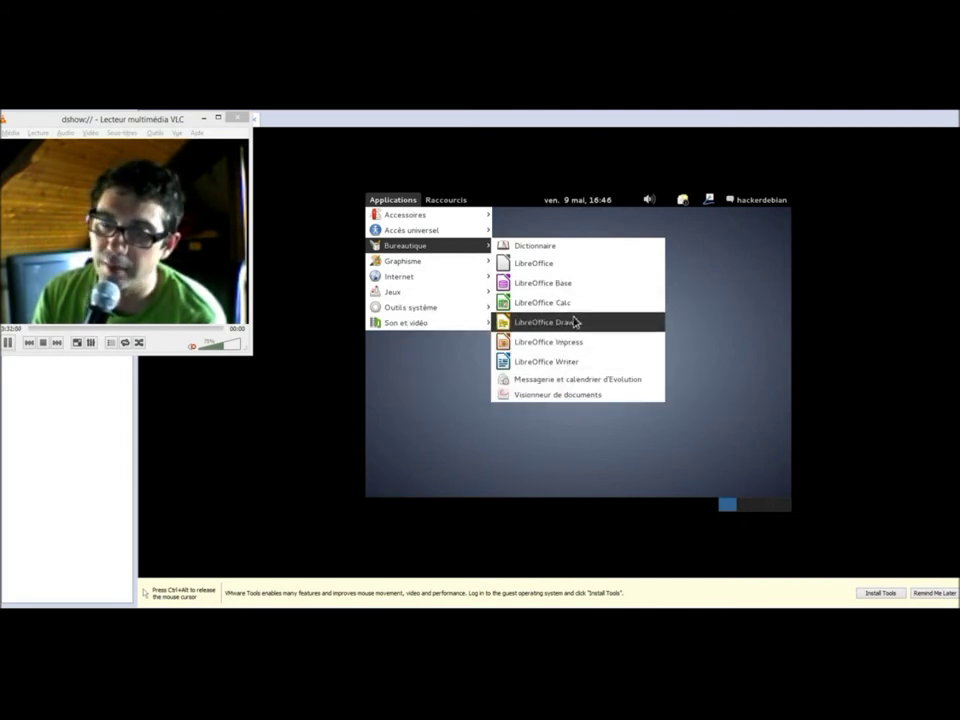
pyautogui.moveTo(403, 262)
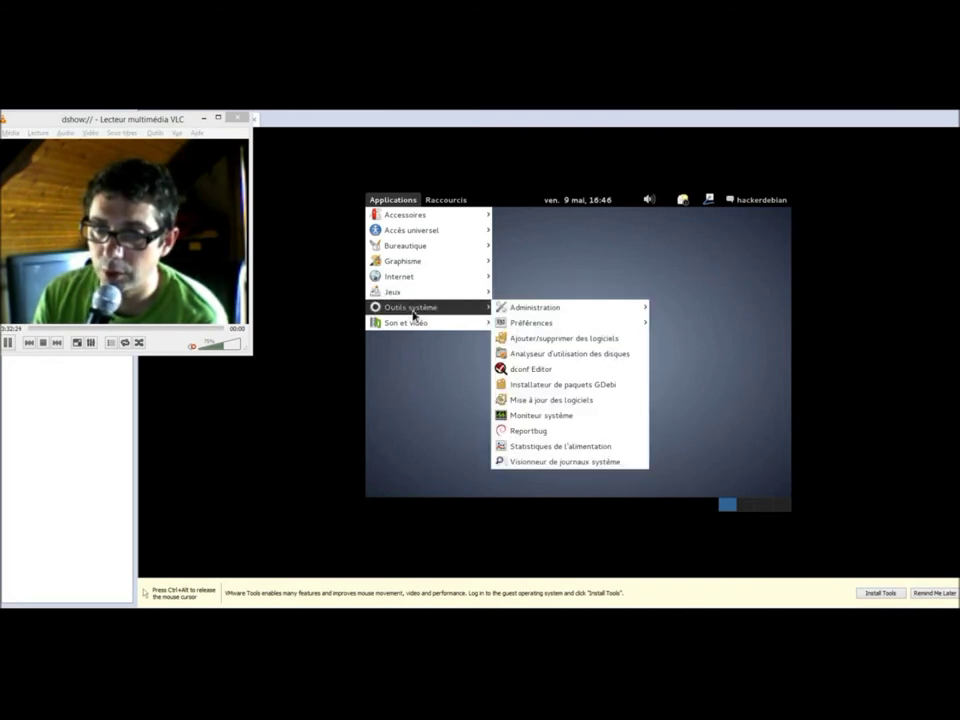
# - Open the display settings (Affichage) from the system settings
pyautogui.moveTo(526, 313)
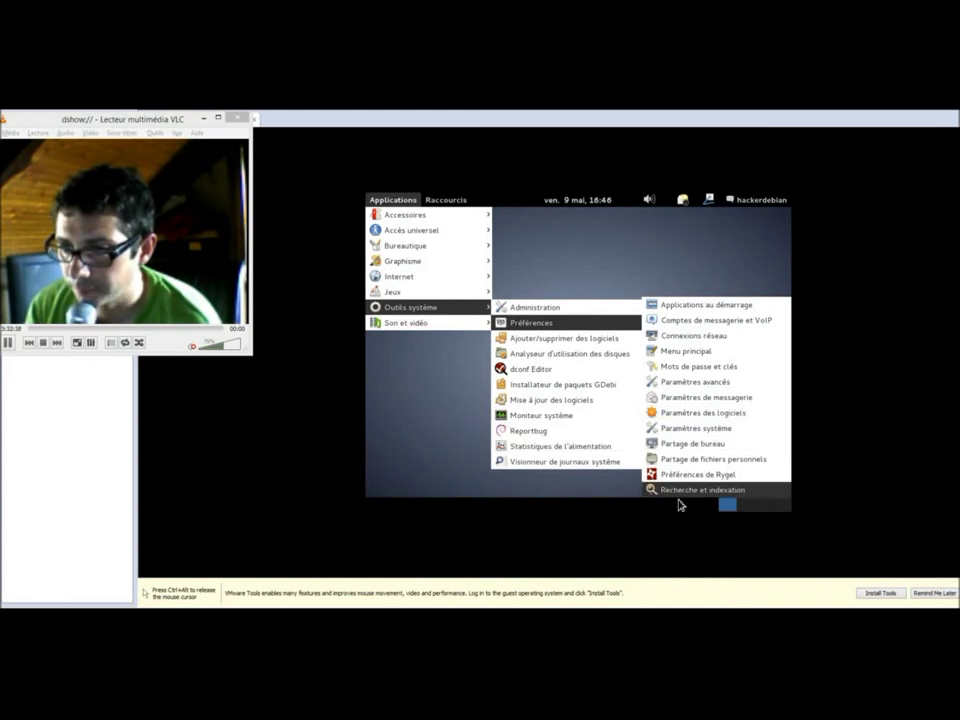
pyautogui.click(709, 443)
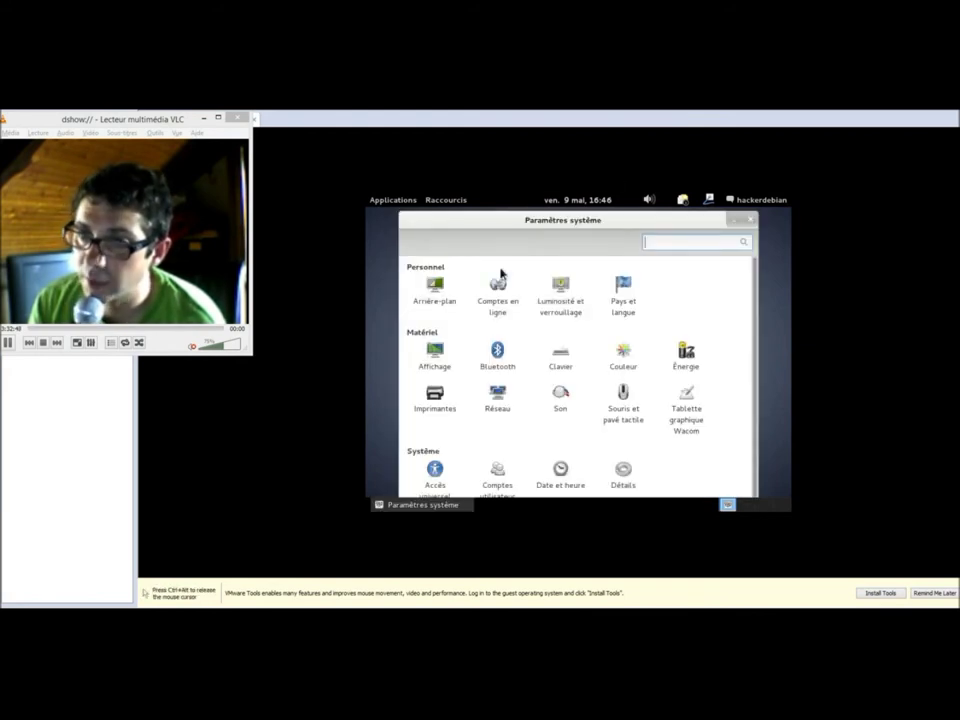
pyautogui.click(434, 358)
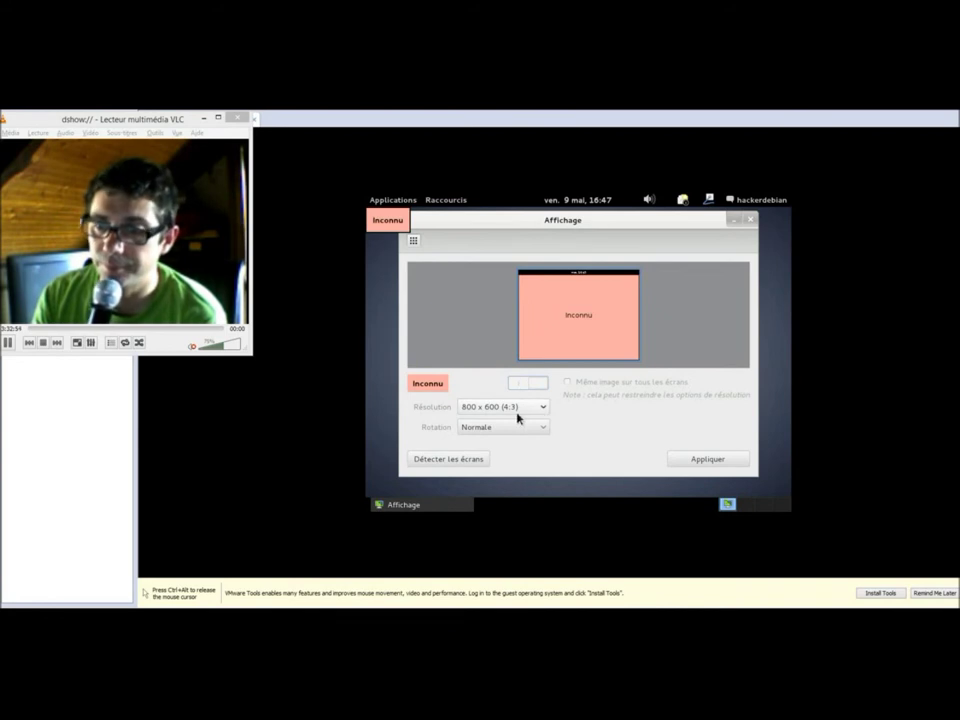
# - Set the screen resolution to 1280 x 800 (16:10), keep the new configuration and close the display settings
pyautogui.click(518, 412)
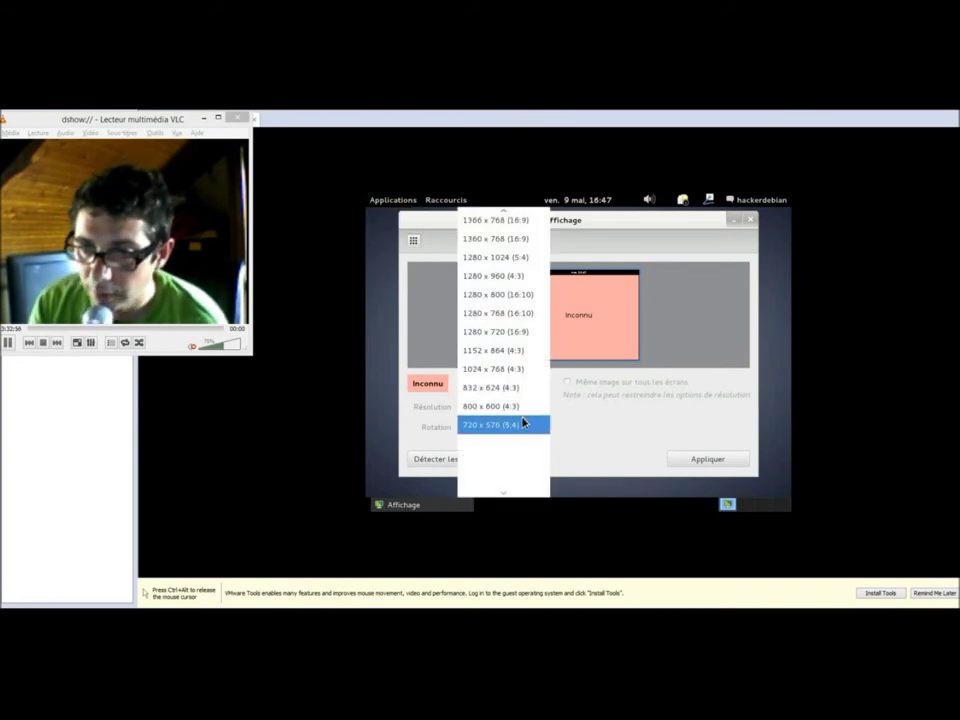
pyautogui.click(500, 295)
pyautogui.click(690, 459)
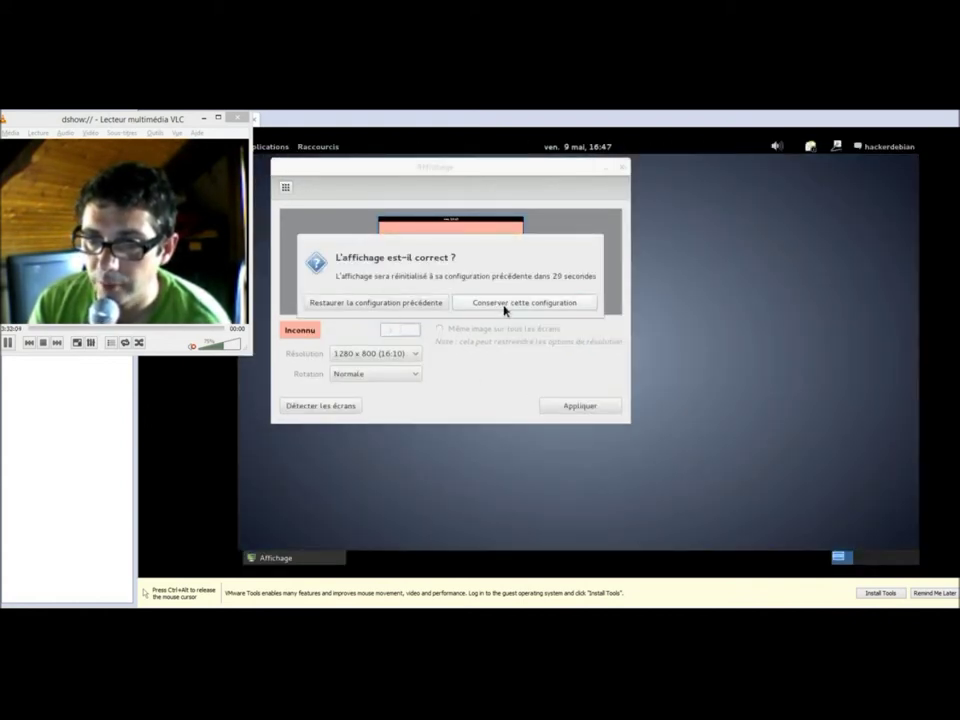
pyautogui.click(505, 309)
pyautogui.click(572, 408)
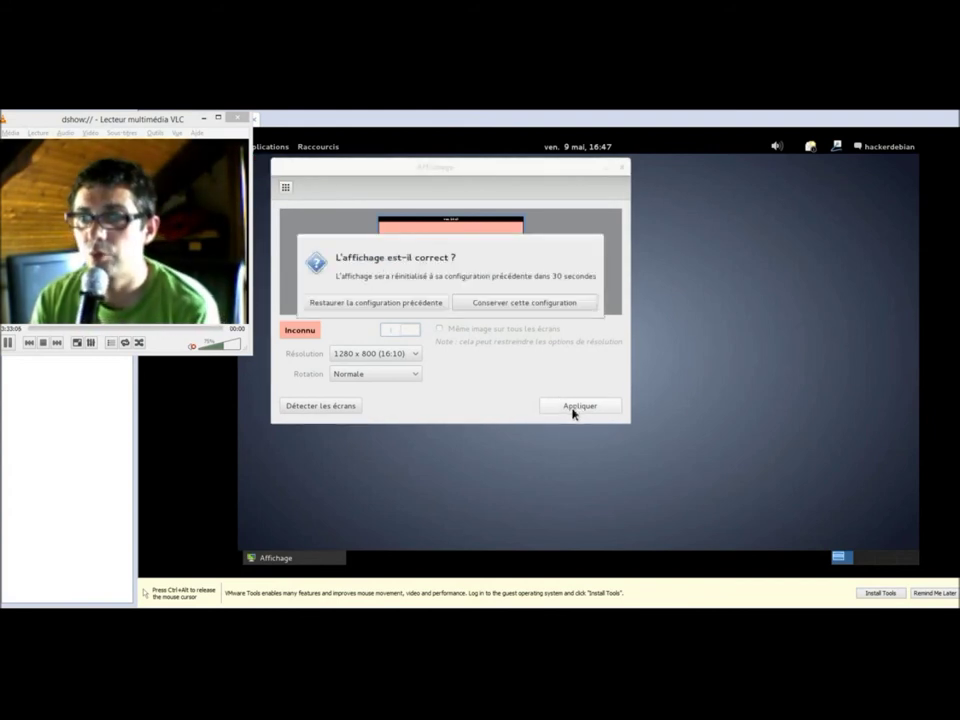
pyautogui.click(510, 303)
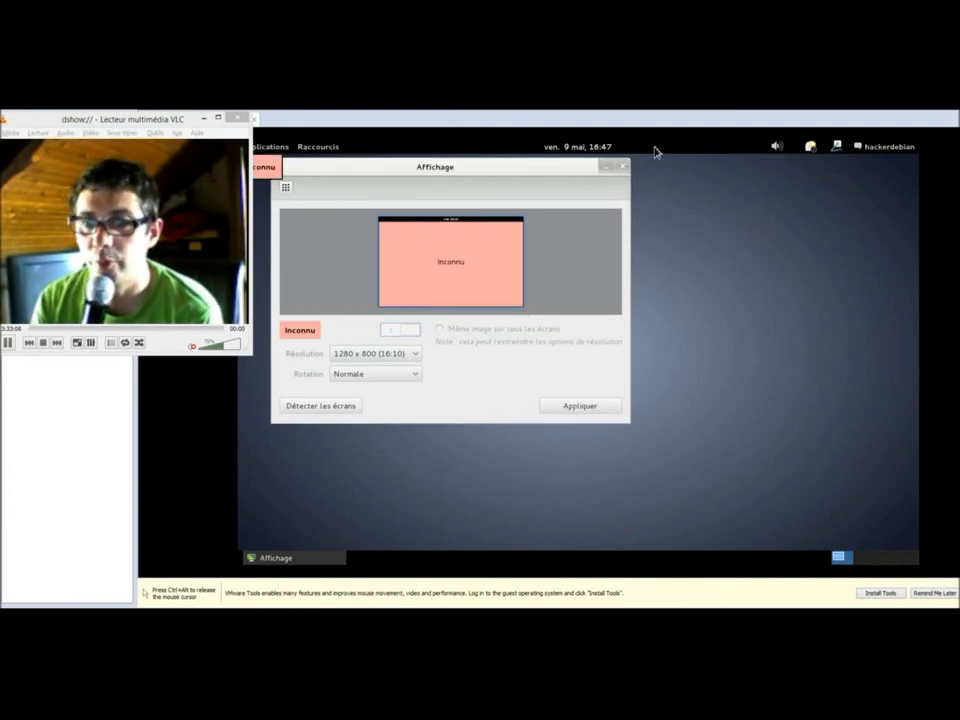
pyautogui.click(622, 167)
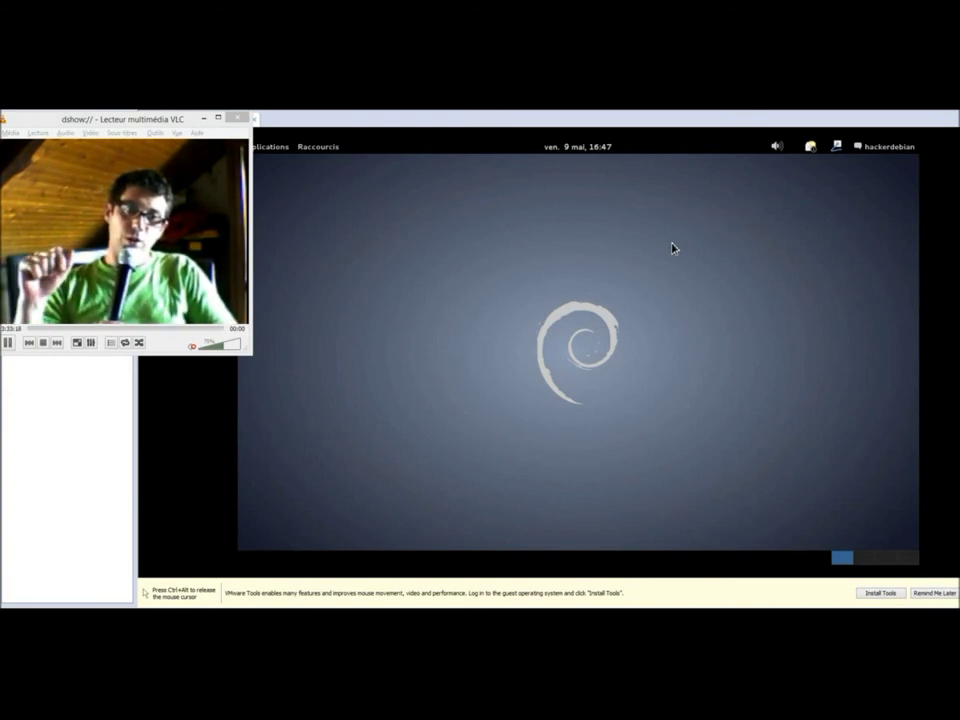
# - Open a terminal window to view its command prompt, and close it again
pyautogui.click(276, 147)
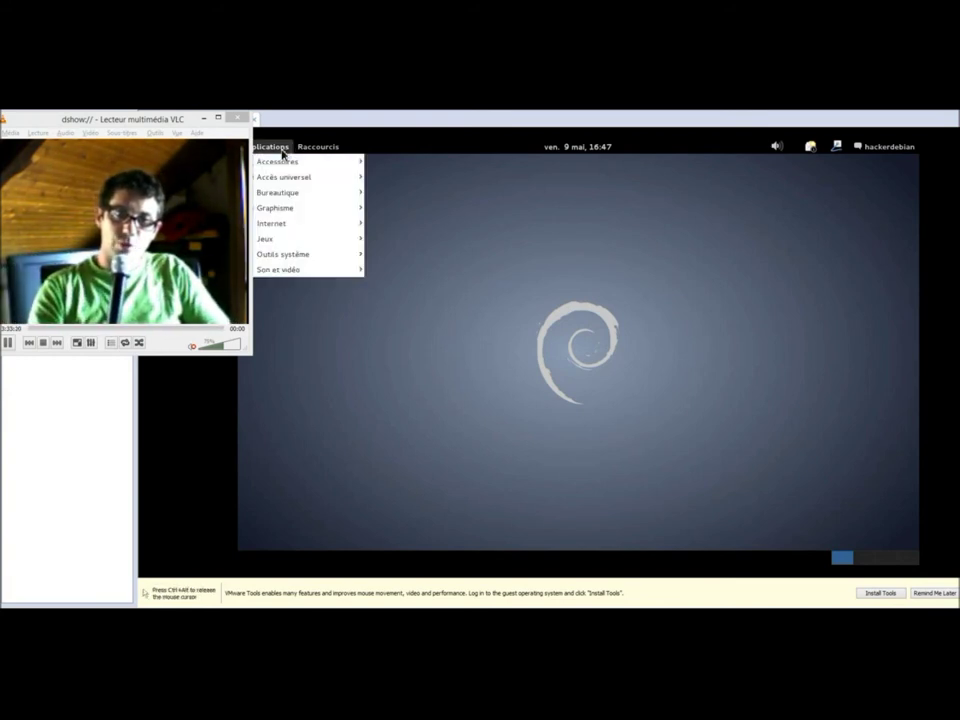
pyautogui.moveTo(291, 165)
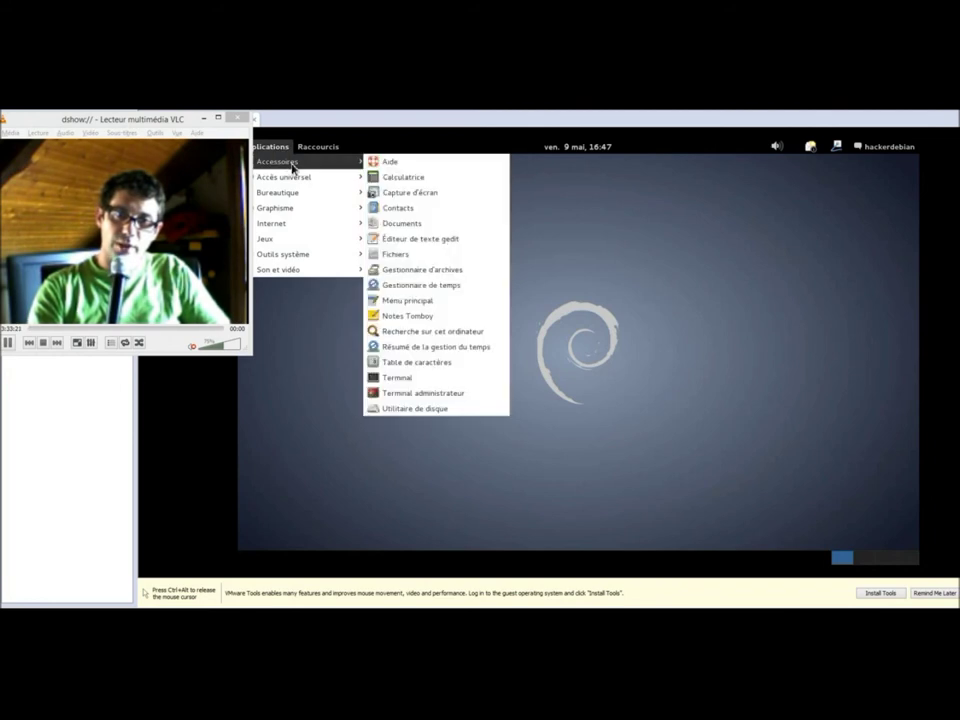
pyautogui.click(400, 378)
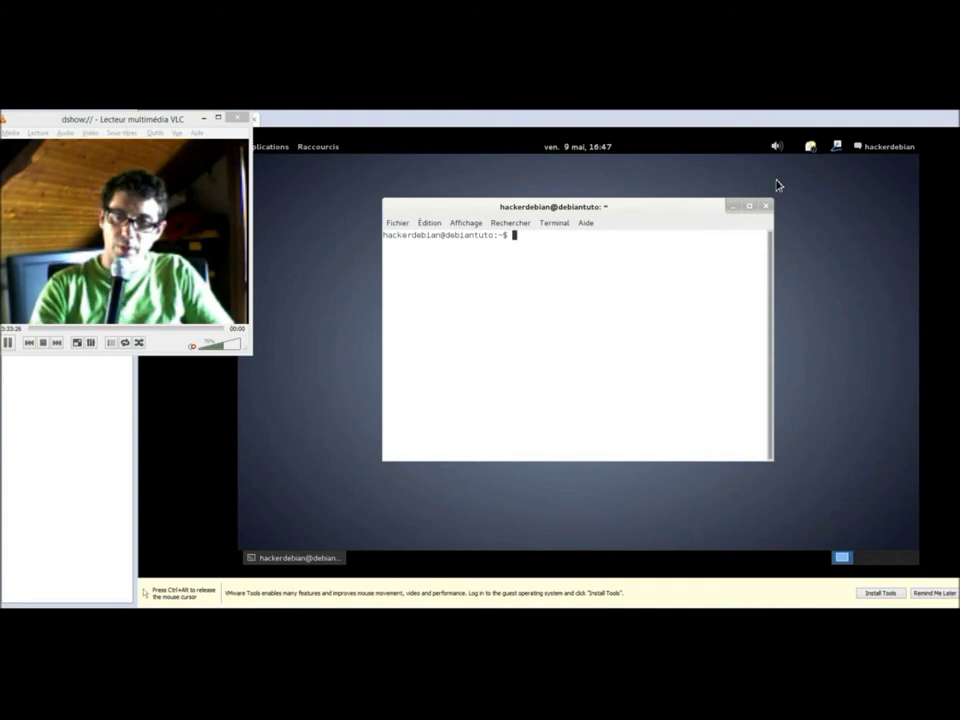
pyautogui.click(766, 206)
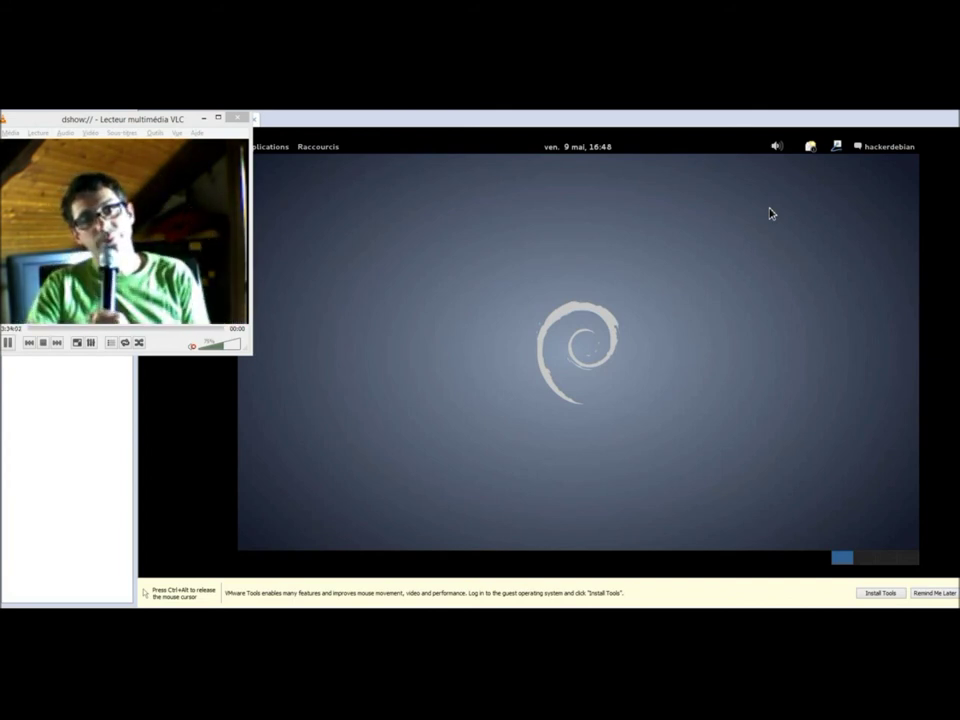
pyautogui.hotkey('ctrl', 'alt')
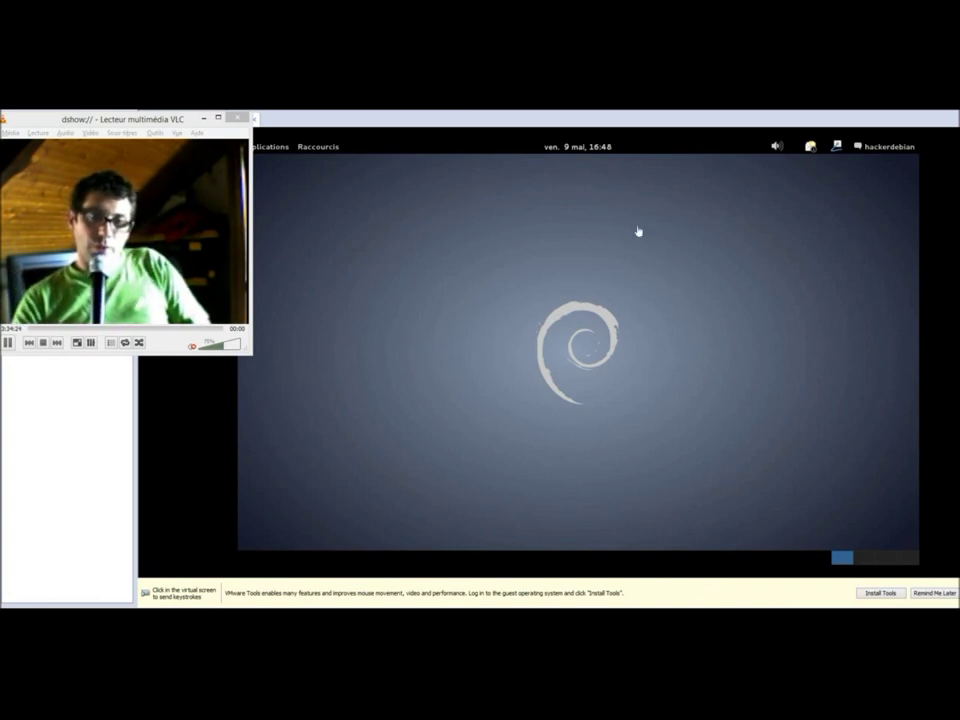
pyautogui.click(265, 149)
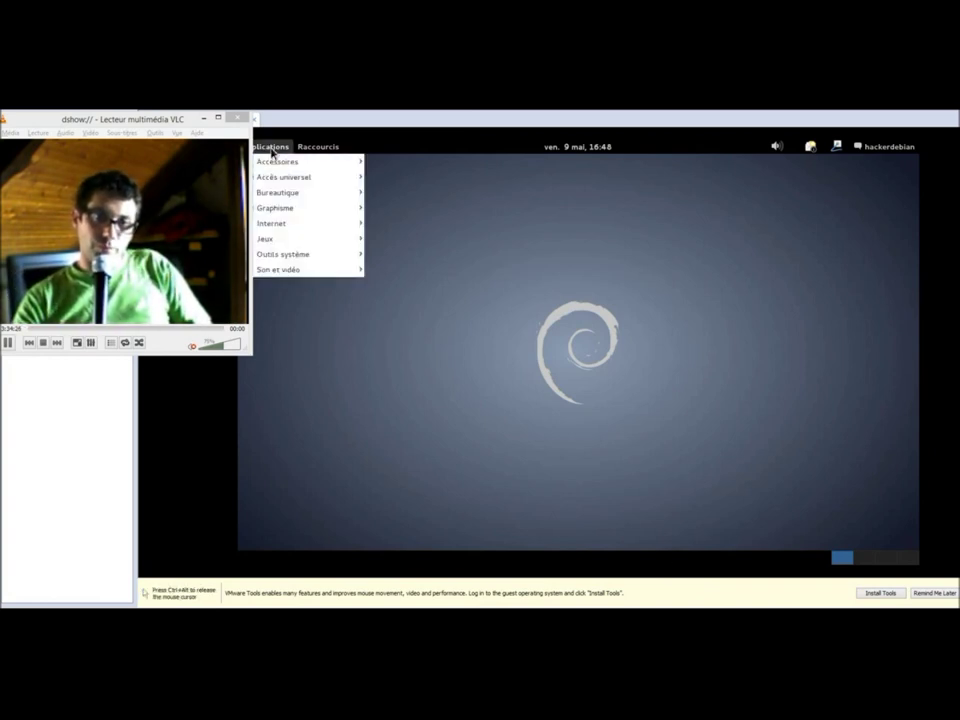
pyautogui.click(640, 325)
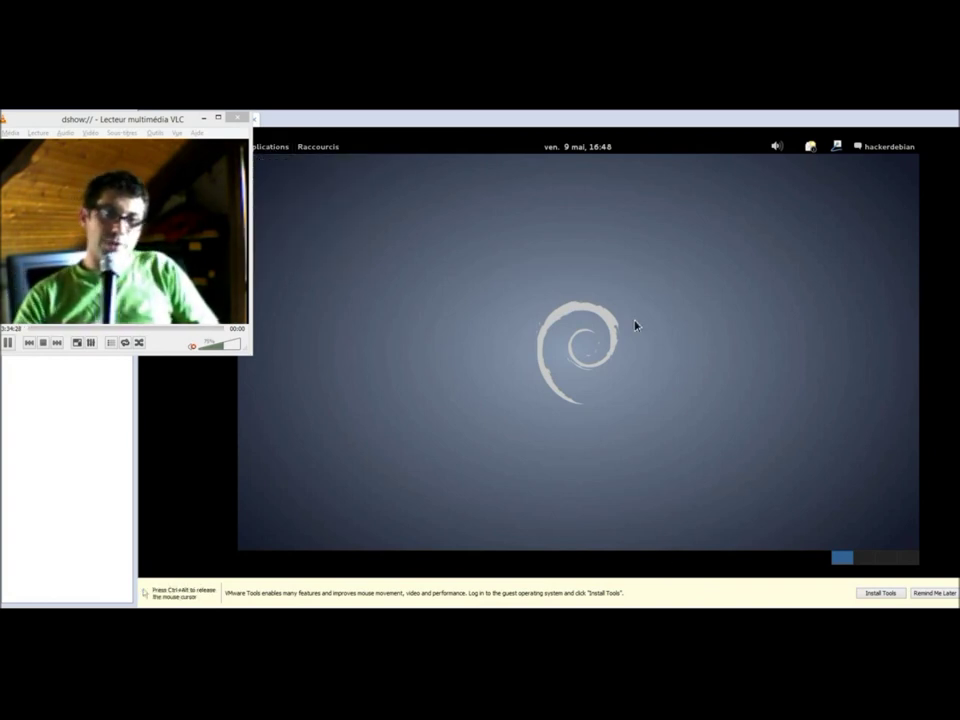